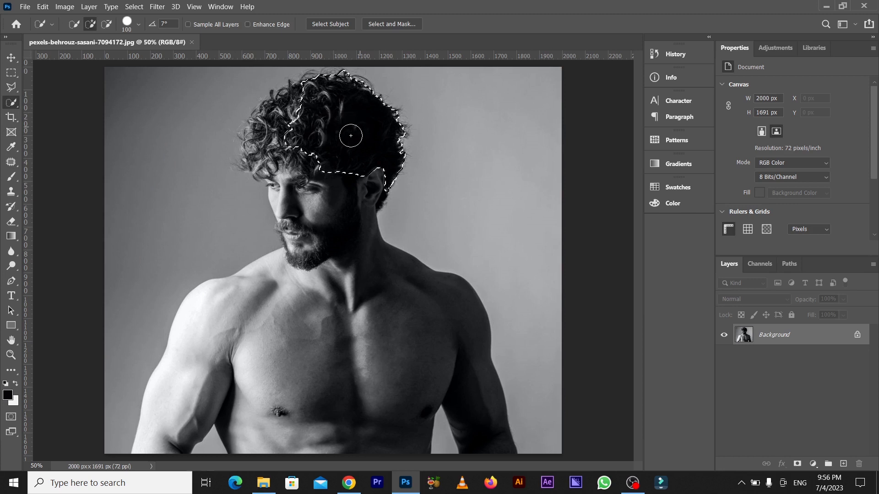
Extend the quick selection over the man's body, face and remaining curls of hair.
mouse_move(306, 169)
mouse_down()
mouse_move(292, 158)
mouse_move(293, 124)
mouse_move(316, 277)
mouse_move(311, 314)
mouse_move(239, 315)
mouse_move(214, 342)
mouse_move(242, 344)
mouse_move(306, 376)
mouse_move(322, 342)
mouse_up()
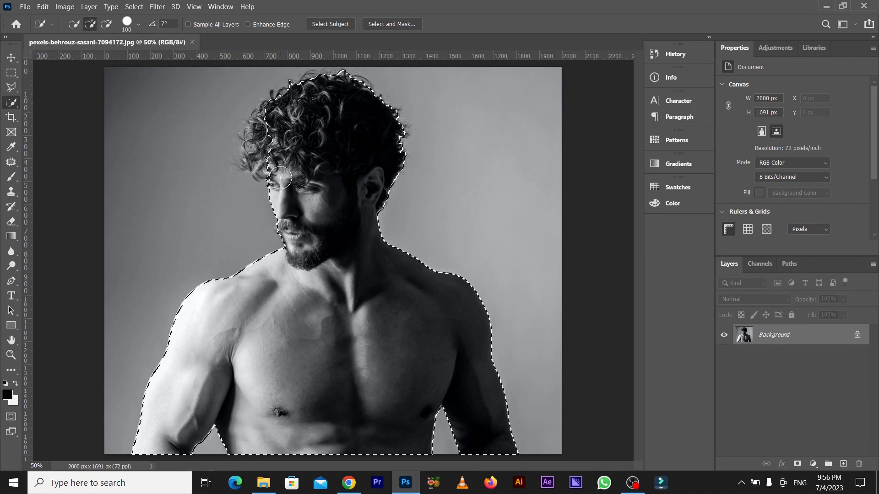
mouse_move(275, 158)
mouse_down()
mouse_move(258, 133)
mouse_move(274, 145)
mouse_up()
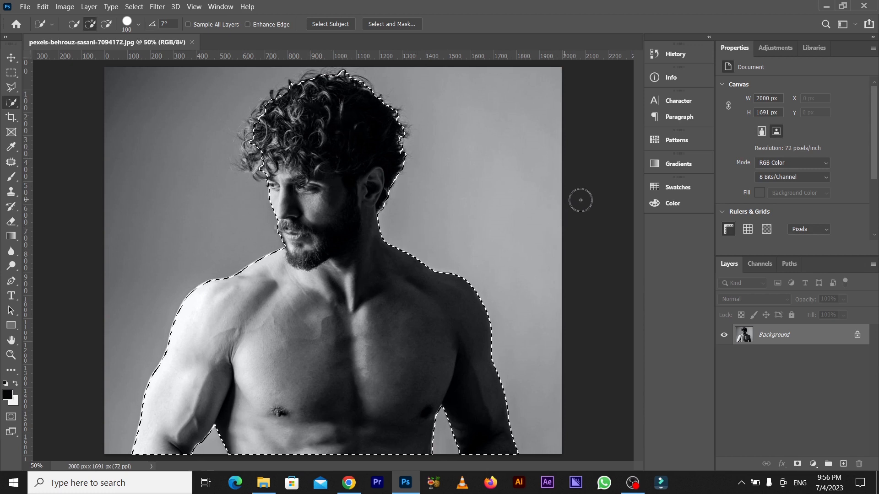
Refine the selection edge in Select and Mask along the curly hair and the beard with the Refine Edge brush.
click(392, 24)
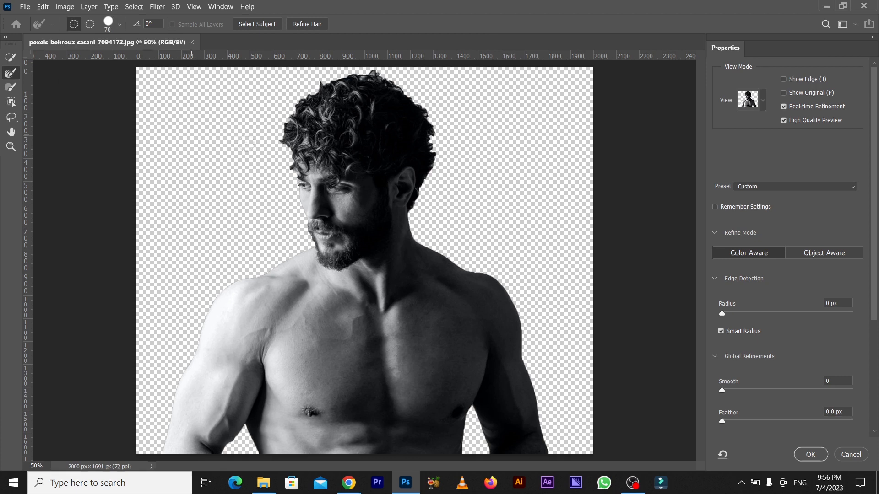
key(bracketright)
key(bracketright)
key(bracketright)
key(bracketright)
mouse_move(274, 180)
mouse_down()
mouse_move(271, 133)
mouse_move(298, 94)
mouse_move(330, 78)
mouse_move(409, 82)
mouse_move(430, 107)
mouse_move(396, 86)
mouse_move(424, 101)
mouse_move(438, 139)
mouse_move(442, 173)
mouse_move(435, 172)
mouse_move(422, 209)
mouse_move(434, 139)
mouse_move(408, 94)
mouse_move(378, 74)
mouse_move(341, 73)
mouse_move(293, 96)
mouse_move(273, 137)
mouse_move(286, 183)
mouse_move(282, 209)
mouse_up()
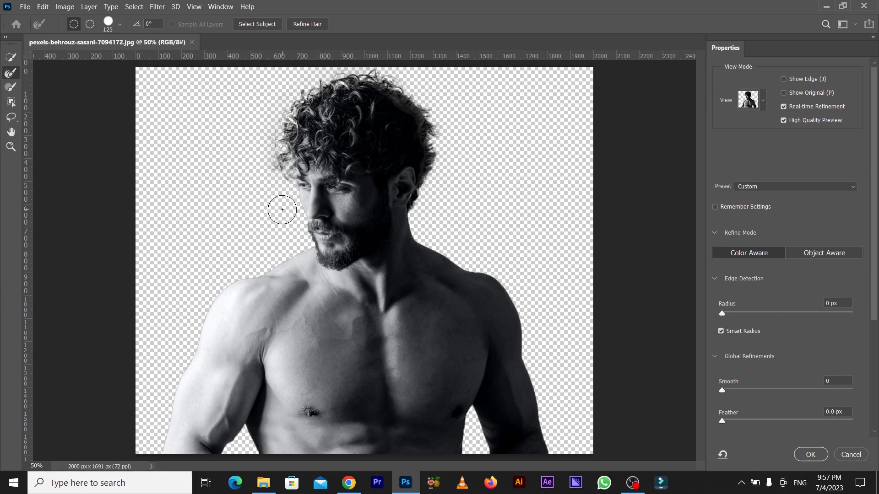
key(ctrl+plus)
key(ctrl+plus)
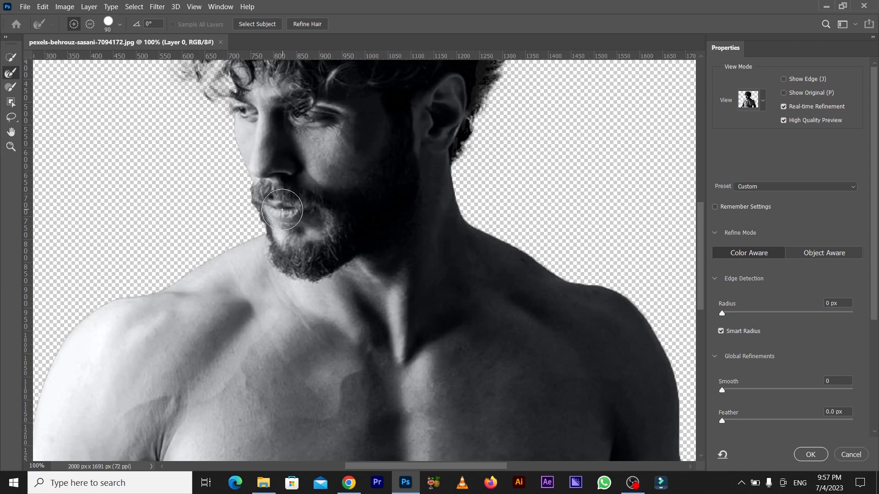
key(bracketleft)
mouse_move(235, 198)
mouse_down()
mouse_move(247, 225)
mouse_move(229, 186)
mouse_up()
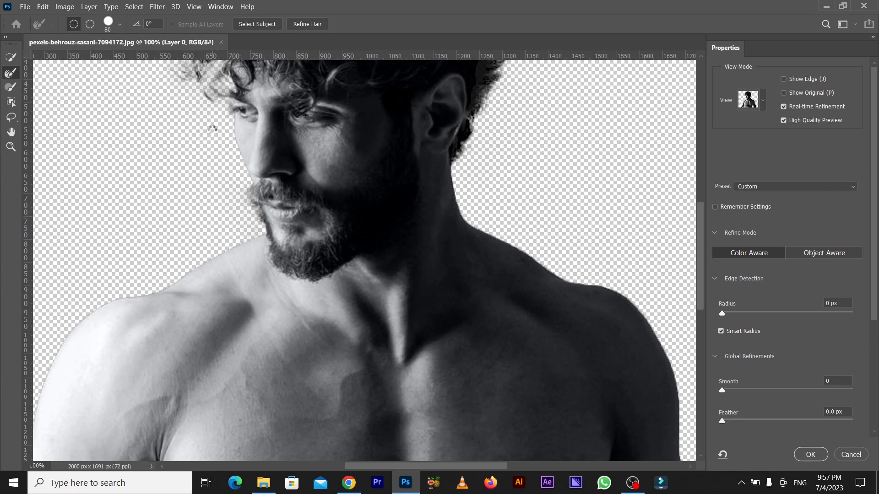
Apply the refinement with an edge detection radius of 39 px and turn the selection into a layer mask.
key(ctrl+0)
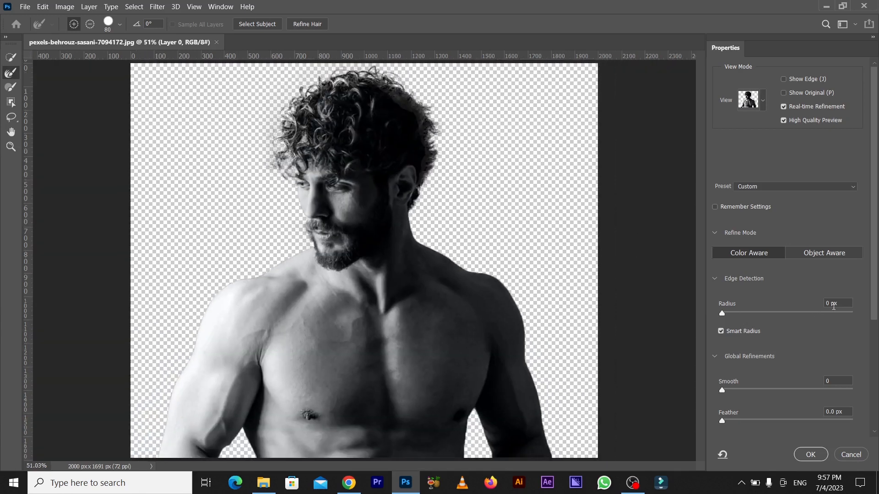
key(Up)
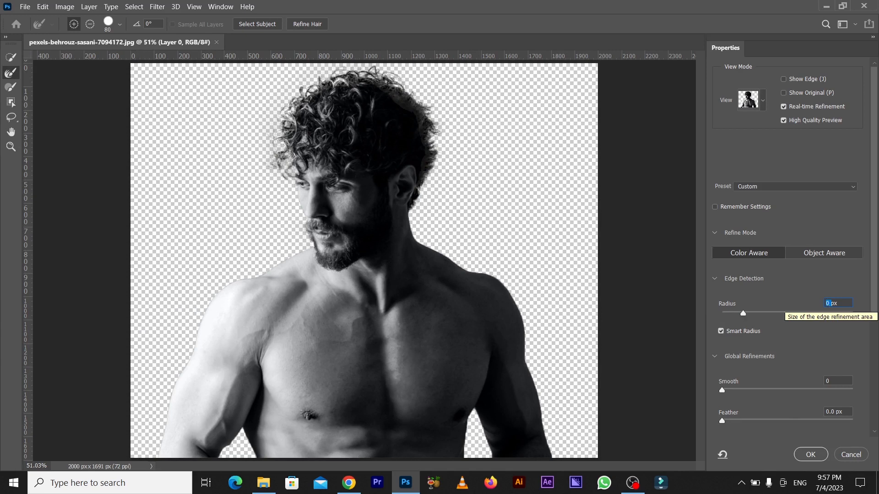
text(9)
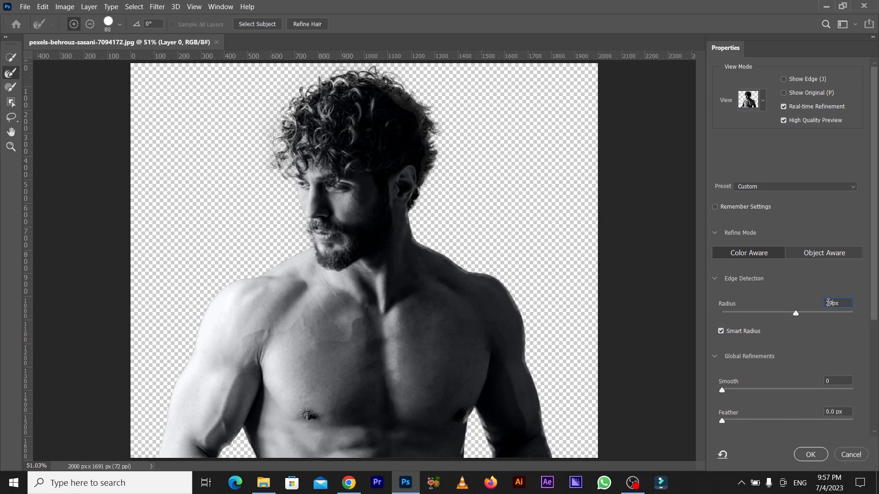
click(816, 454)
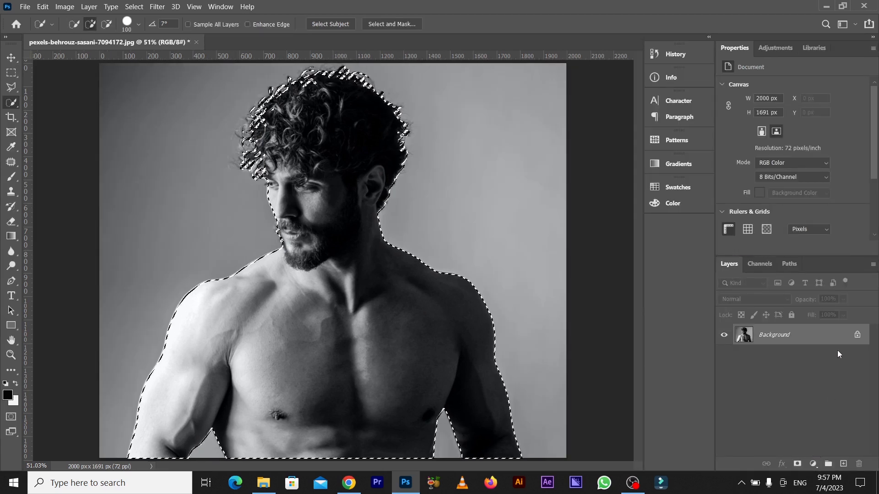
click(796, 464)
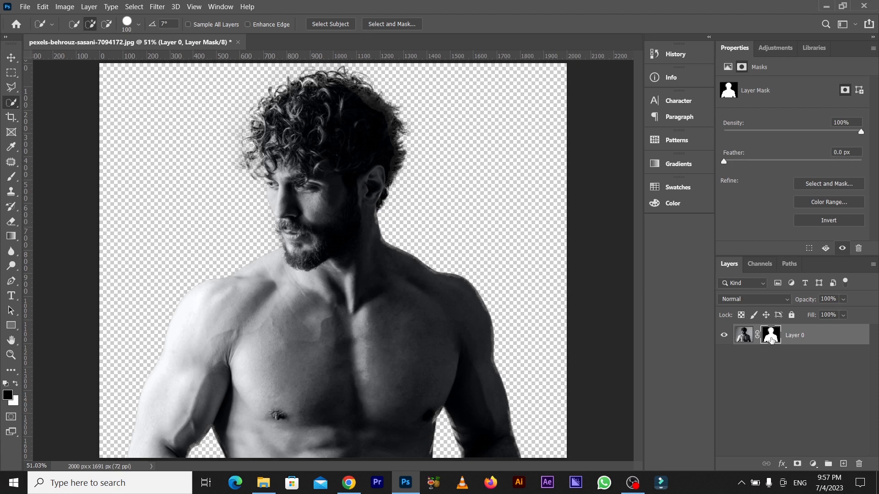
Display the layer mask and darken the grey haze around the hair and face with the Burn tool at size 175.
alt+click(771, 338)
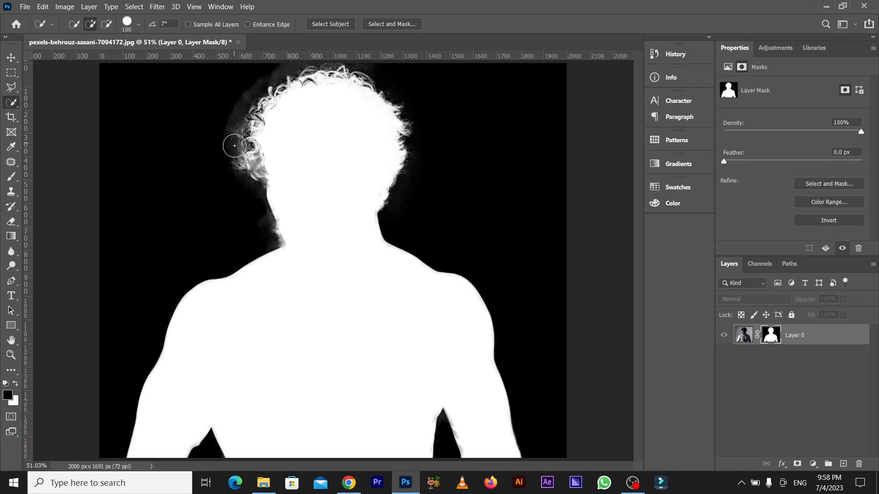
click(11, 58)
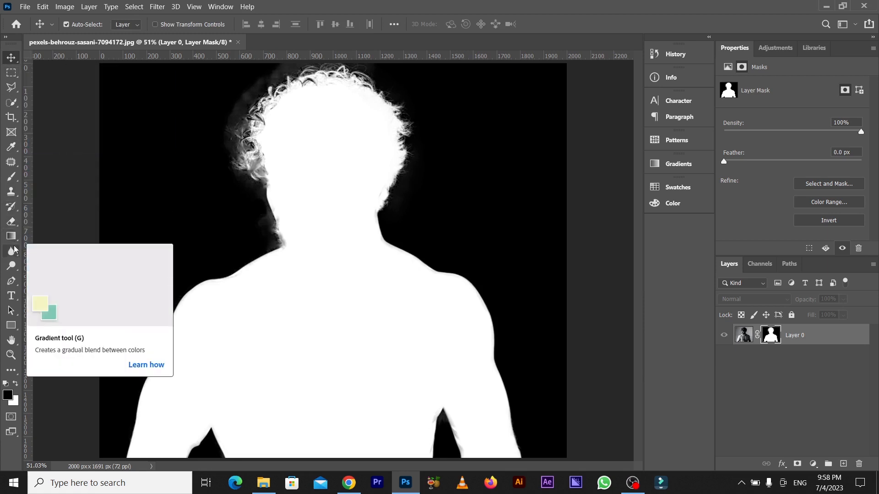
click(14, 267)
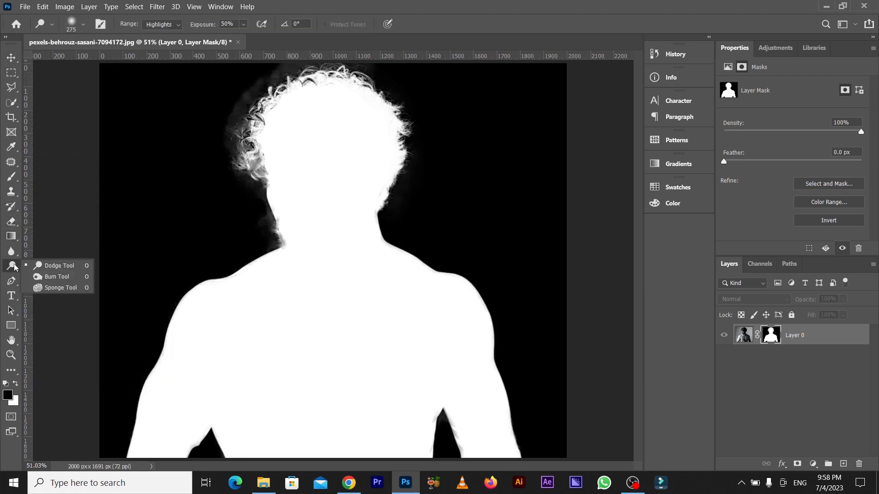
click(56, 277)
key(bracketleft)
key(bracketleft)
key(bracketleft)
mouse_move(270, 84)
mouse_down()
mouse_move(243, 107)
mouse_move(320, 69)
mouse_move(258, 85)
mouse_move(346, 74)
mouse_move(392, 86)
mouse_move(404, 158)
mouse_move(383, 229)
mouse_move(472, 282)
mouse_move(498, 335)
mouse_move(524, 447)
mouse_move(454, 450)
mouse_move(444, 423)
mouse_move(437, 450)
mouse_up()
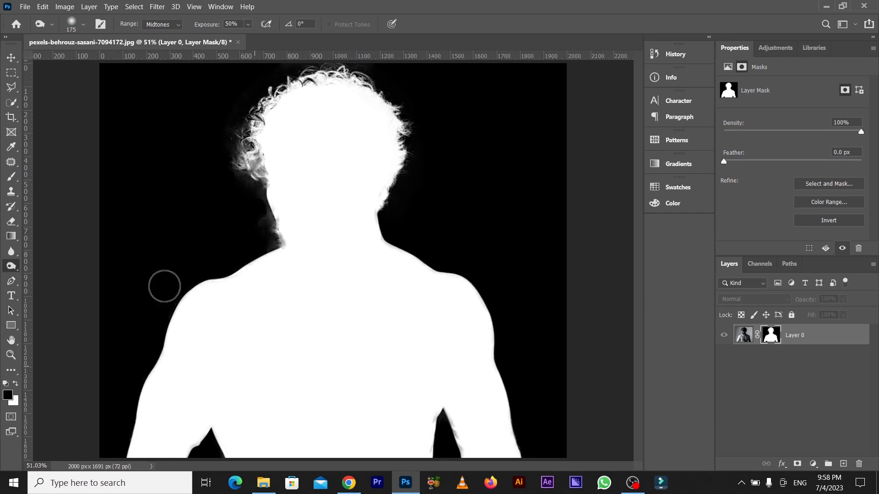
mouse_move(241, 255)
mouse_down()
mouse_move(273, 230)
mouse_move(240, 144)
mouse_move(232, 151)
mouse_move(245, 142)
mouse_move(255, 94)
mouse_move(234, 159)
mouse_move(275, 89)
mouse_up()
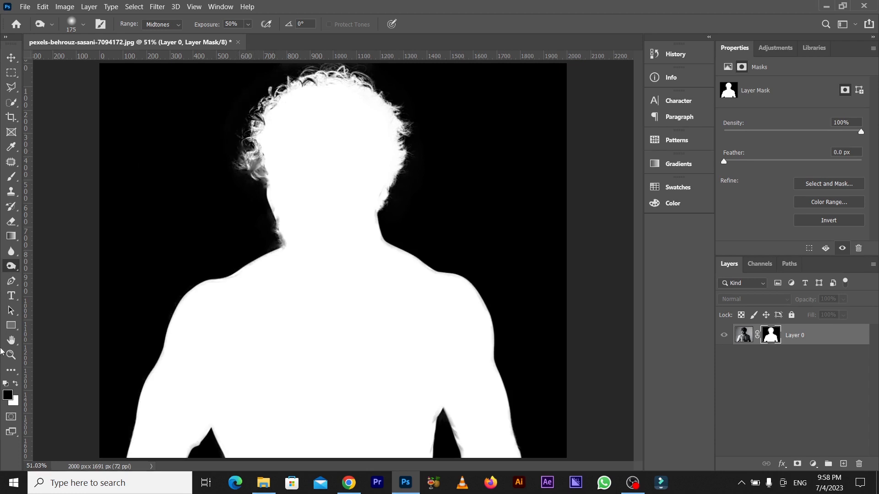
Brighten the mask edges along the beard, face and hair with the Dodge tool set to Highlights at 50% exposure.
right_click(10, 267)
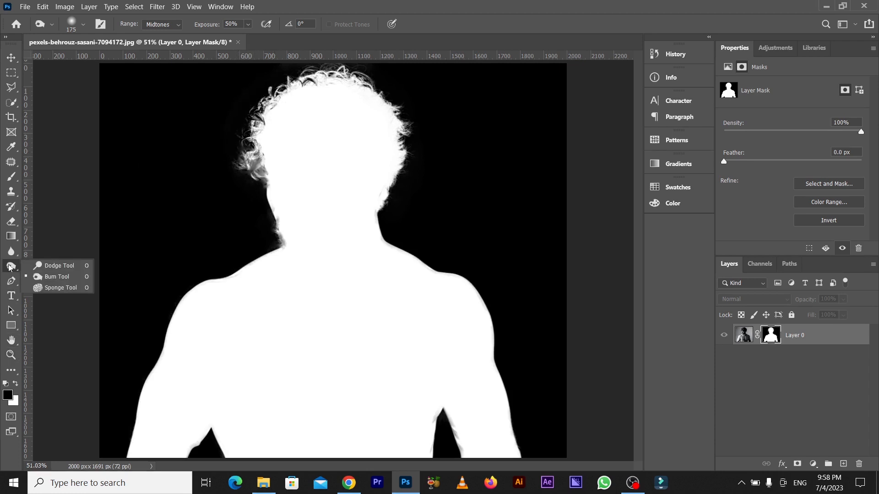
click(59, 266)
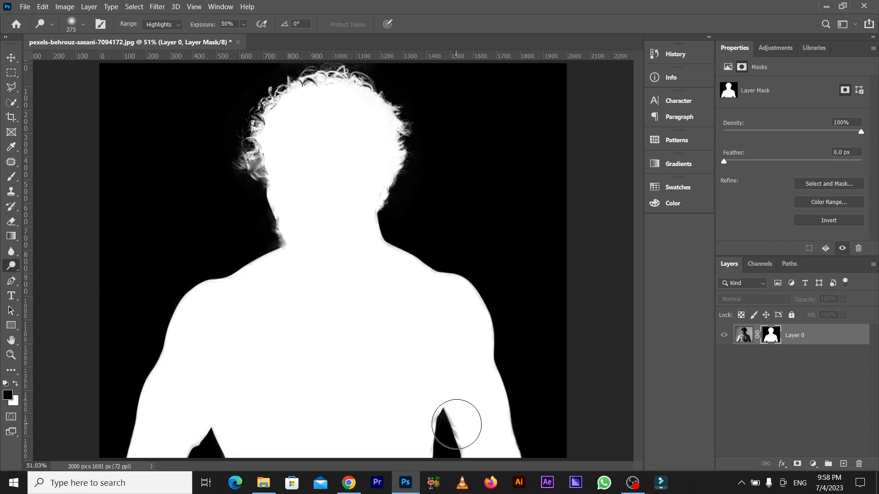
key(ctrl+plus)
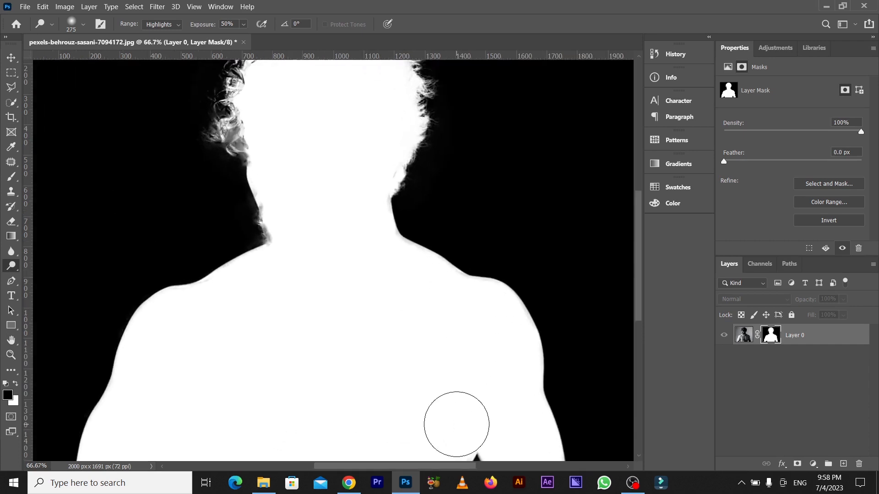
mouse_move(268, 235)
mouse_down()
mouse_move(243, 112)
mouse_move(249, 123)
mouse_up()
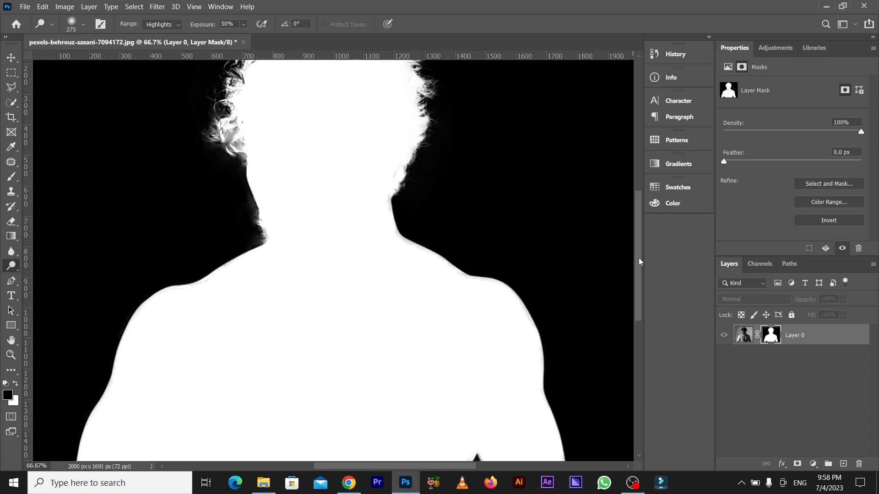
drag(639, 262, 634, 231)
mouse_move(342, 126)
mouse_down()
mouse_move(309, 127)
mouse_move(241, 165)
mouse_move(229, 193)
mouse_move(232, 234)
mouse_move(245, 264)
mouse_move(250, 154)
mouse_move(368, 130)
mouse_move(417, 217)
mouse_move(390, 270)
mouse_move(393, 330)
mouse_up()
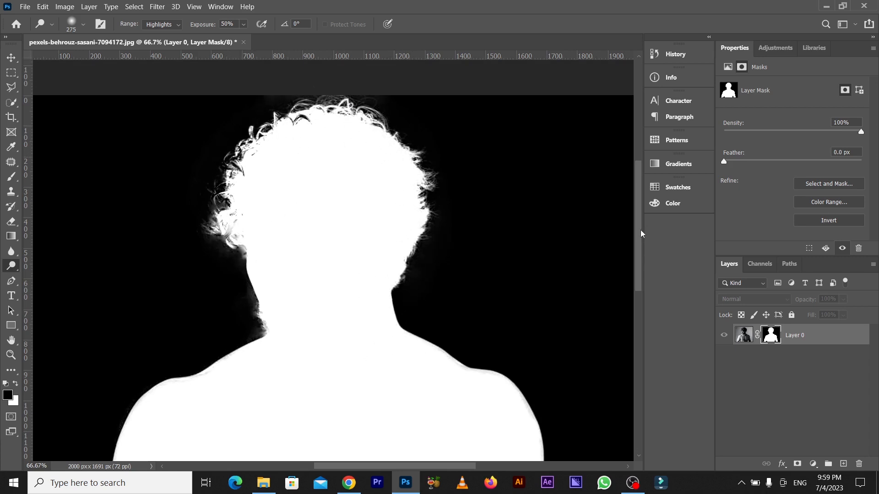
Dodge the mask edges along both arms and the underarm gaps, and return to the normal view of the image layer.
mouse_move(638, 192)
mouse_down()
mouse_move(627, 327)
mouse_move(636, 307)
mouse_up()
mouse_move(470, 210)
mouse_down()
mouse_move(487, 191)
mouse_move(577, 266)
mouse_up()
drag(183, 234, 116, 251)
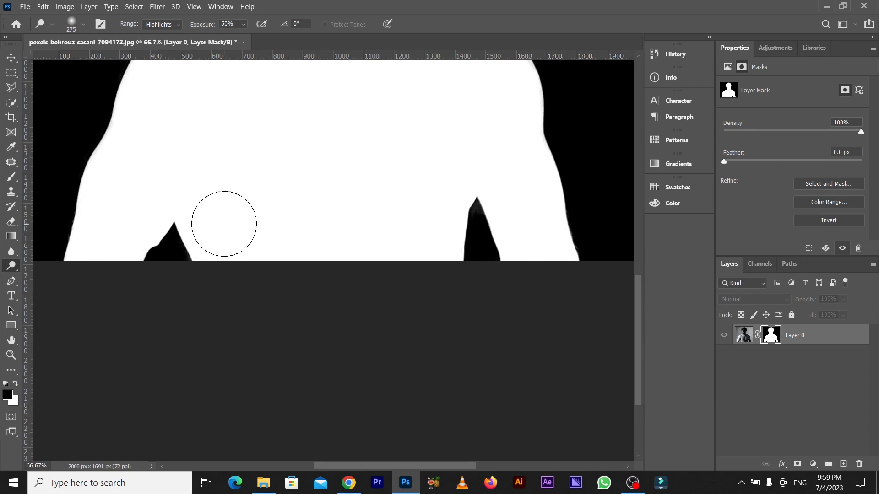
key(ctrl+0)
click(12, 57)
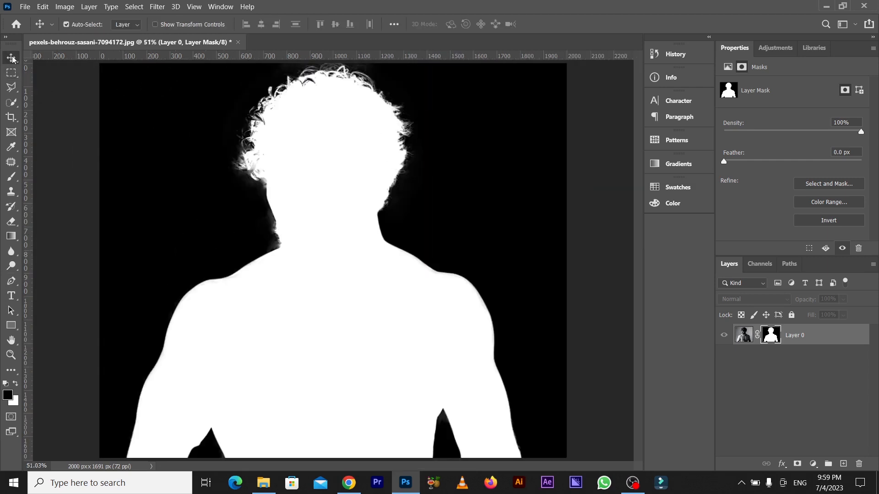
click(741, 342)
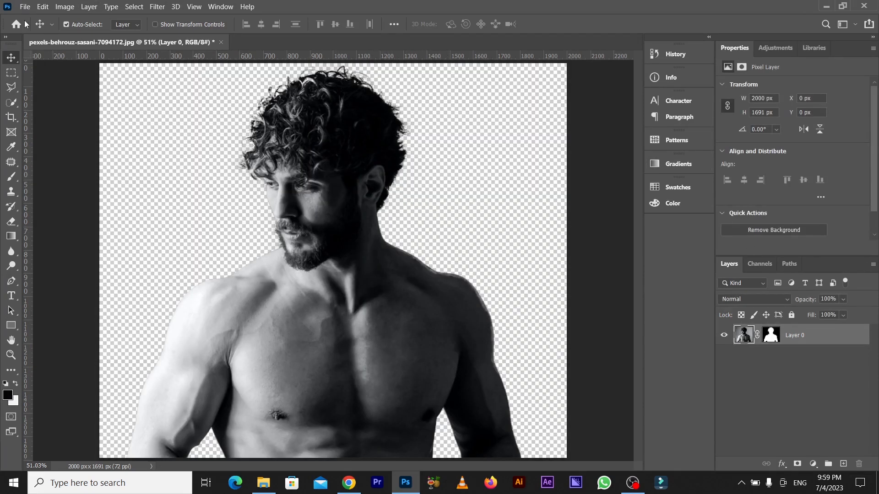
Create a new 1920 x 1080 px document at 300 ppi with a white background, named "picture 1".
click(25, 7)
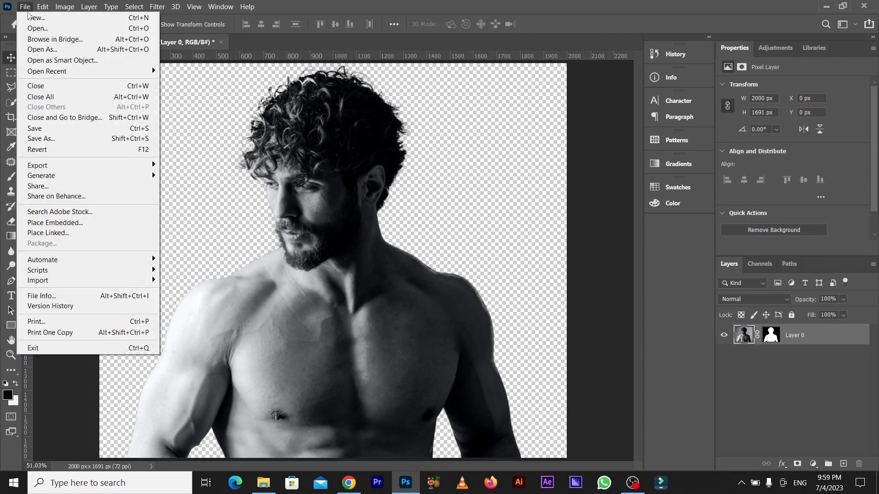
click(28, 17)
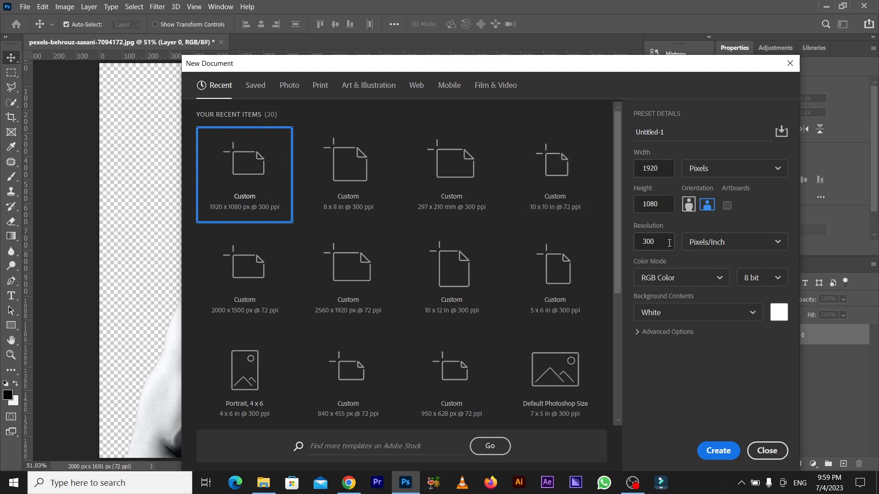
click(670, 131)
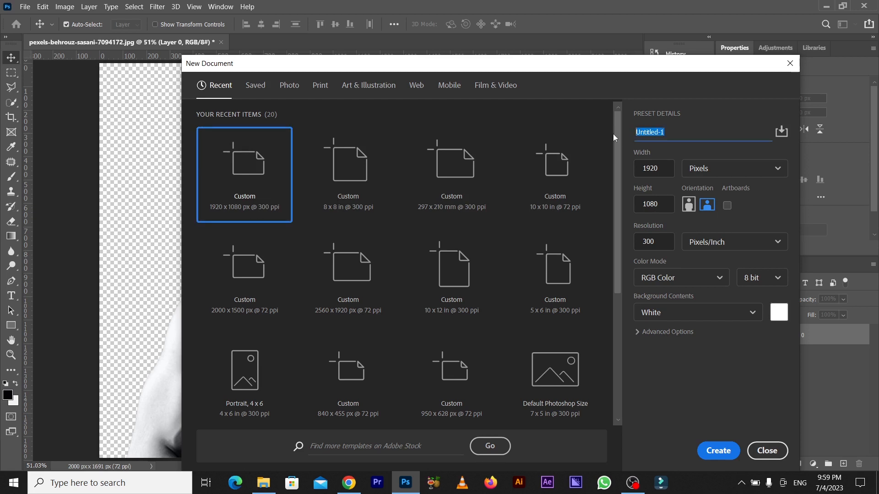
text(picture 1)
click(716, 451)
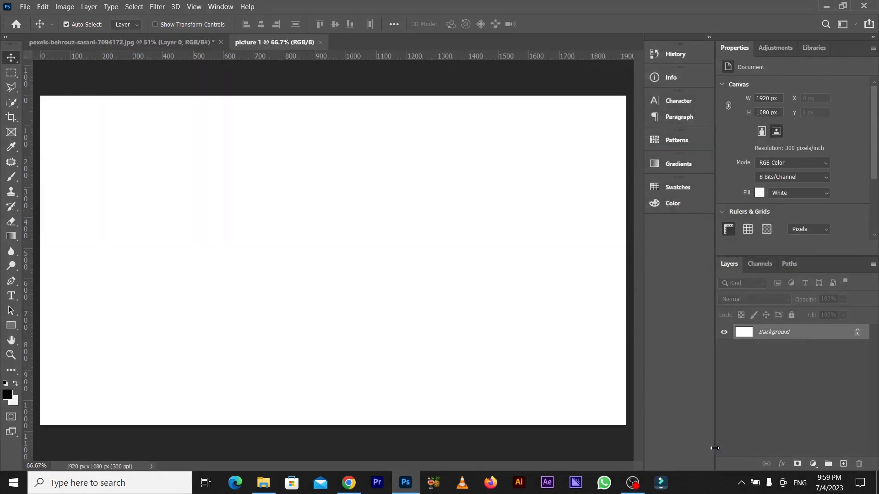
Copy the masked cutout of the man from the photo document into the picture 1 document.
click(193, 42)
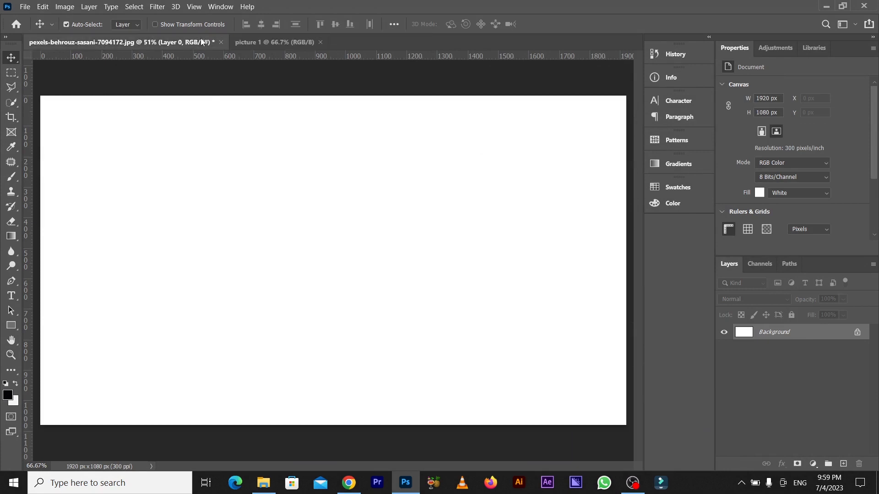
drag(360, 146, 355, 219)
key(ctrl+minus)
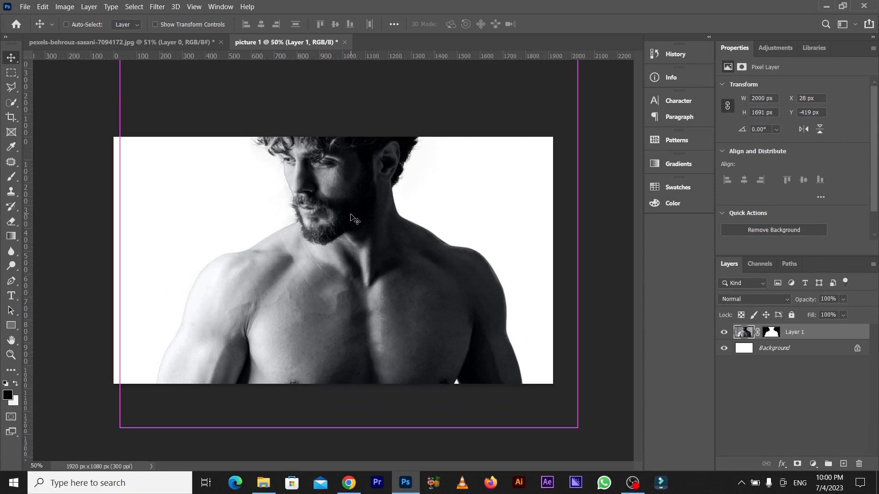
Scale the cutout to about 1212 x 1025 px and position it with the whole head inside the canvas.
key(ctrl+t)
drag(578, 237, 489, 234)
drag(392, 256, 387, 290)
drag(484, 271, 478, 270)
drag(396, 291, 401, 295)
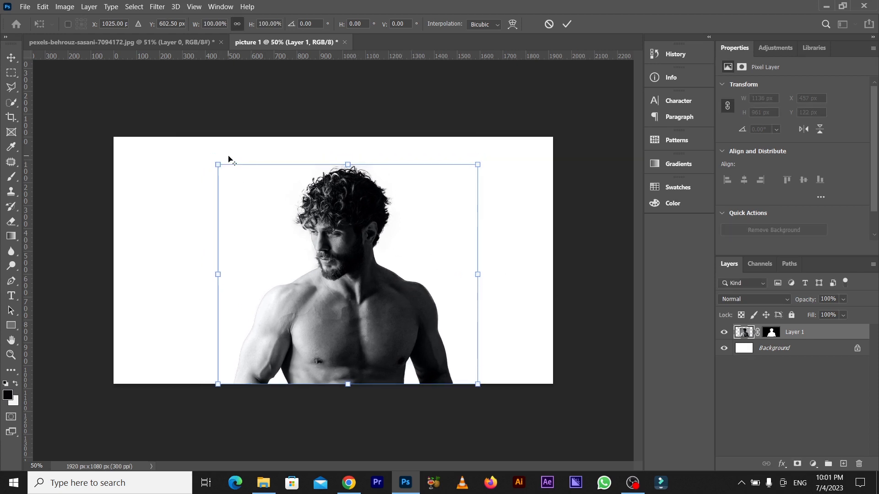
drag(221, 166, 213, 158)
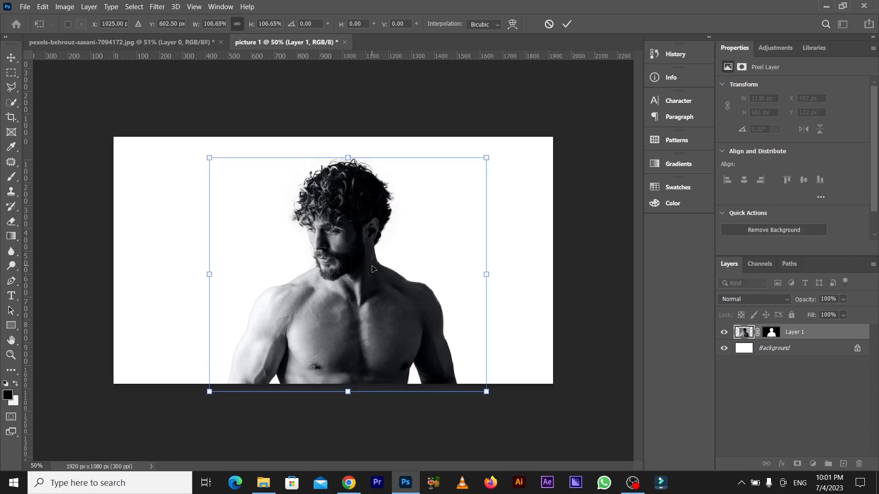
key(Return)
key(Up)
key(Up)
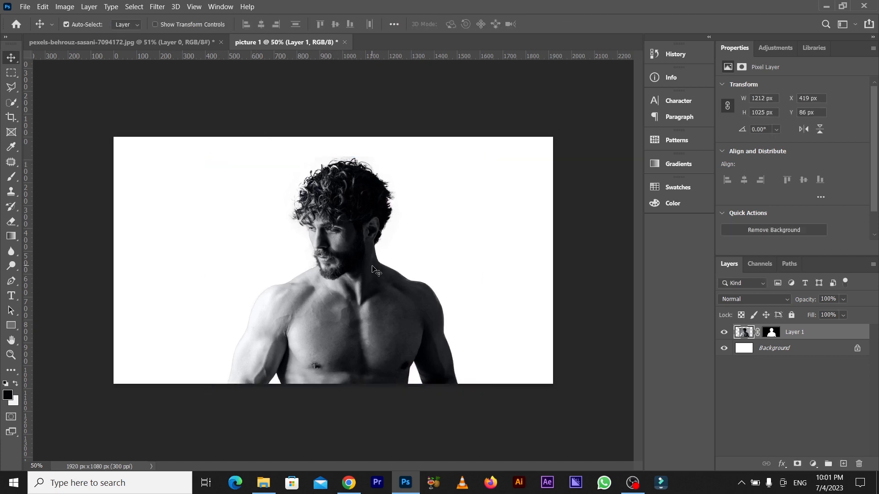
Align the man's cutout layer with the Background layer by horizontal centers so he sits mid-canvas.
shift+click(783, 351)
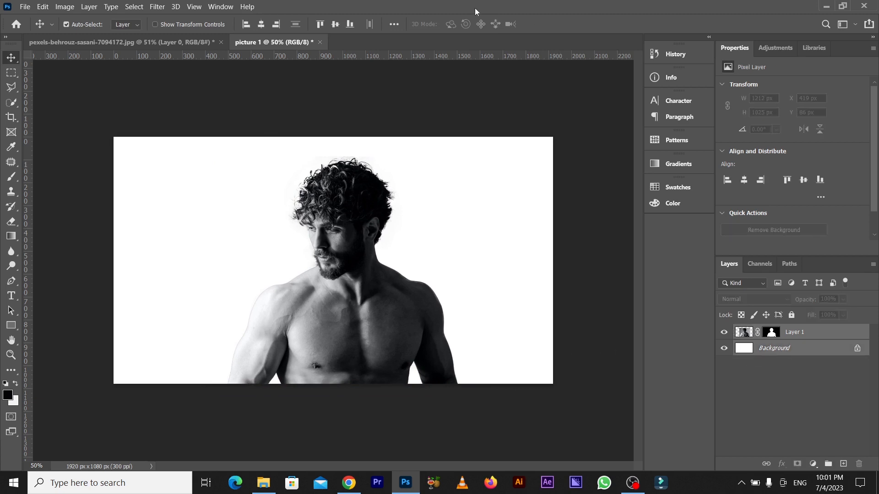
click(266, 28)
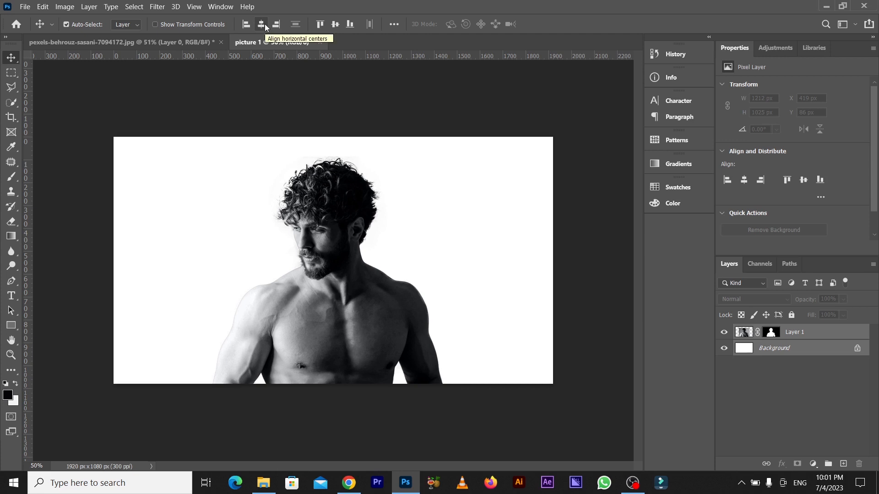
click(823, 376)
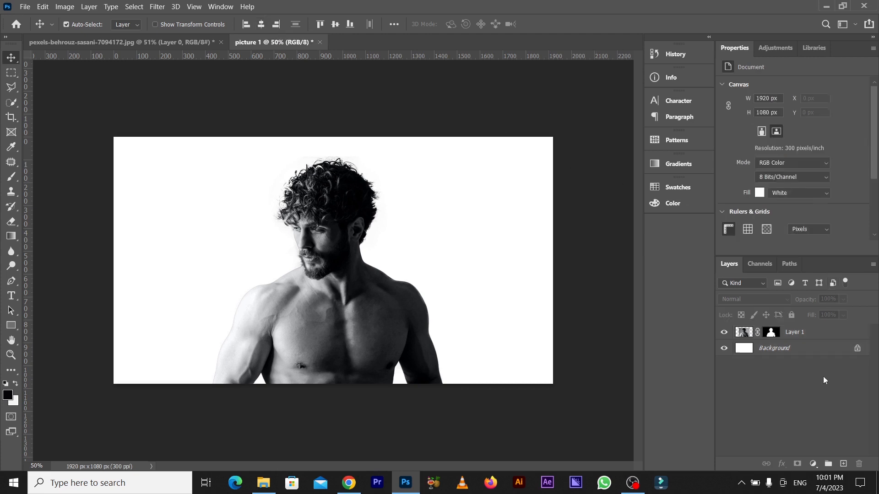
Add a light grey (#d1d1d3) Solid Color fill layer beneath the man and delete the white Background layer.
click(831, 356)
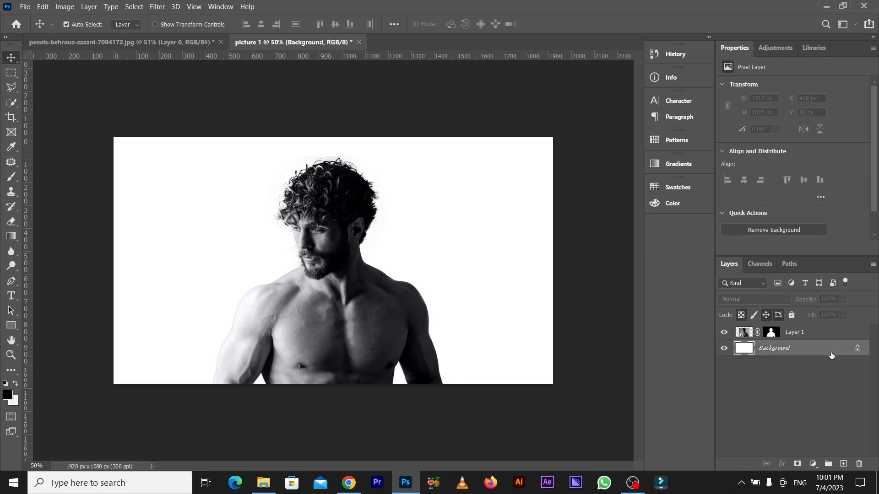
click(813, 464)
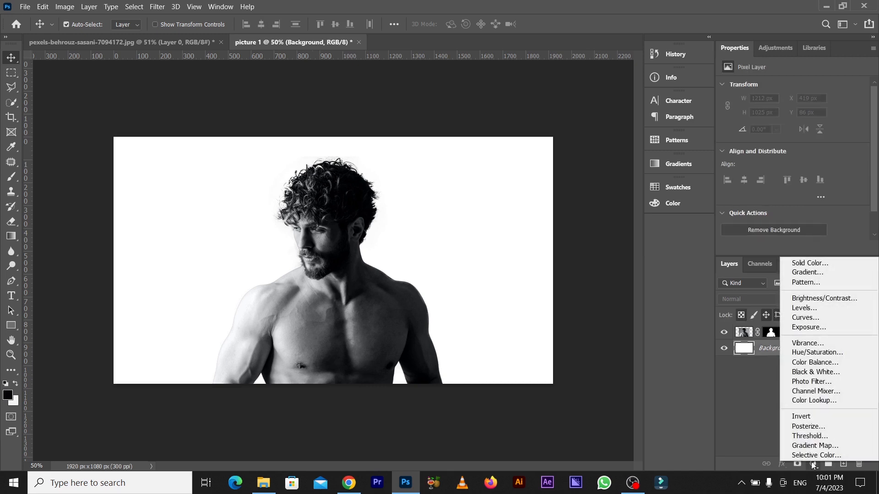
click(794, 265)
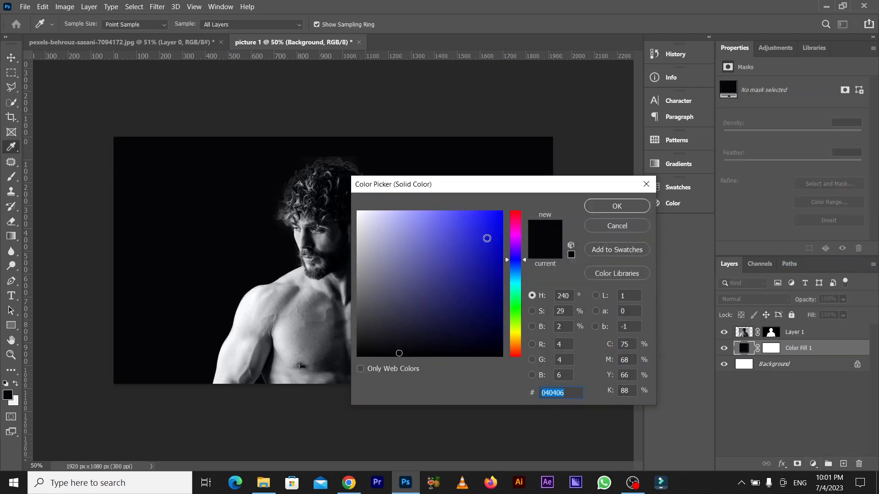
drag(365, 222, 358, 236)
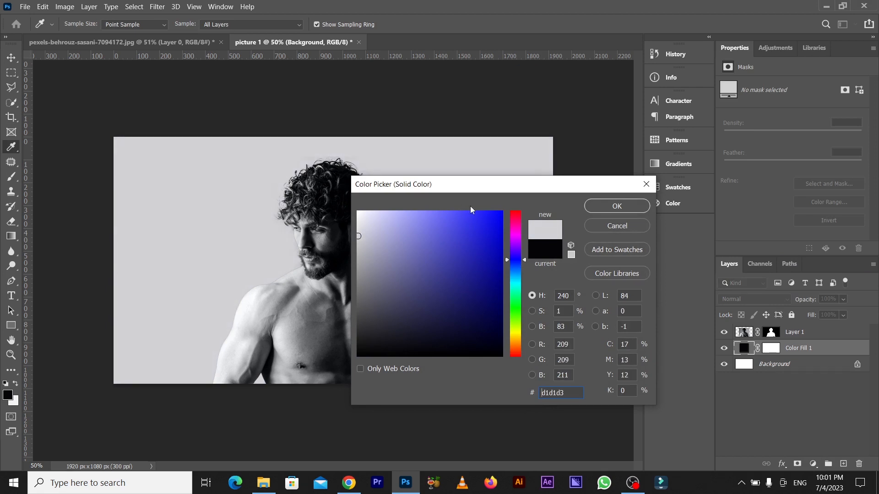
click(602, 204)
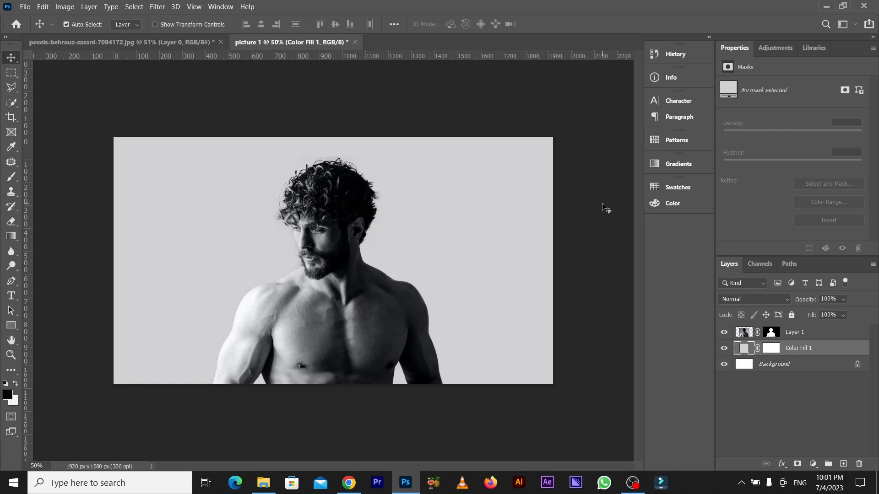
click(769, 366)
key(Delete)
Place the city highway file Run_5_wo_metadata_h264420_720p_UHQ from the tutorial folder above Layer 1, covering the full canvas.
click(792, 333)
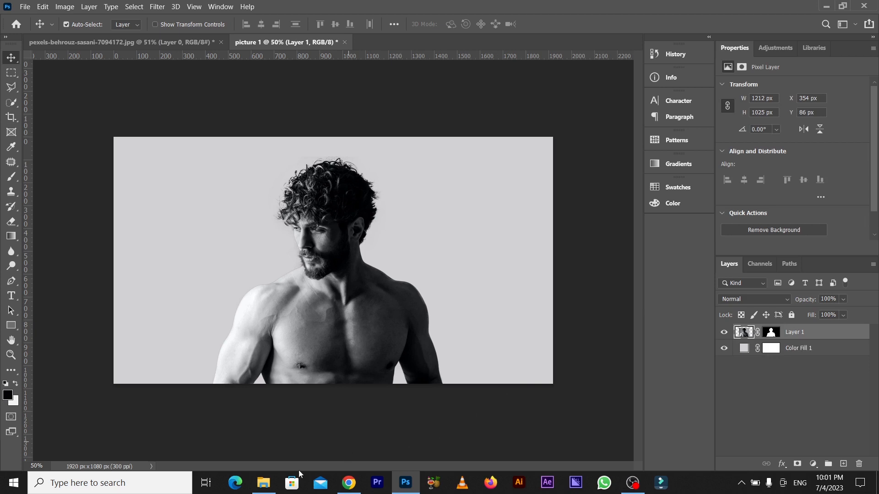
click(260, 491)
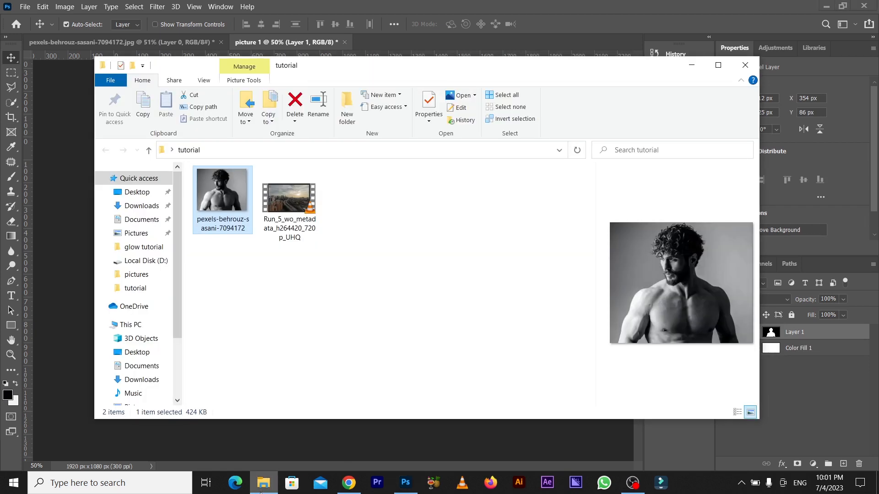
drag(290, 219, 312, 427)
click(312, 436)
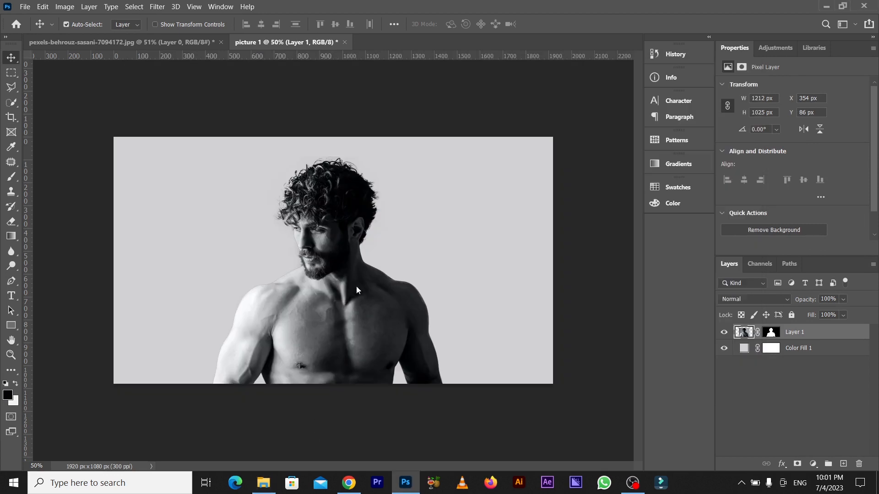
drag(357, 286, 362, 280)
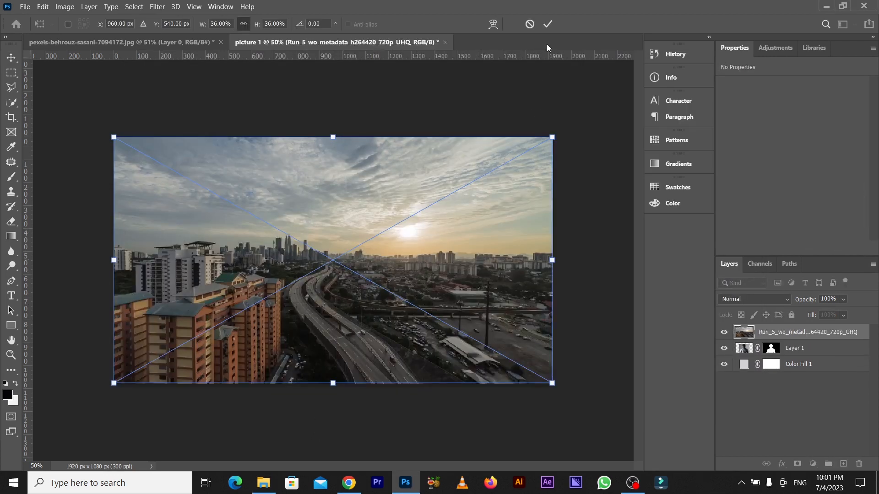
click(548, 26)
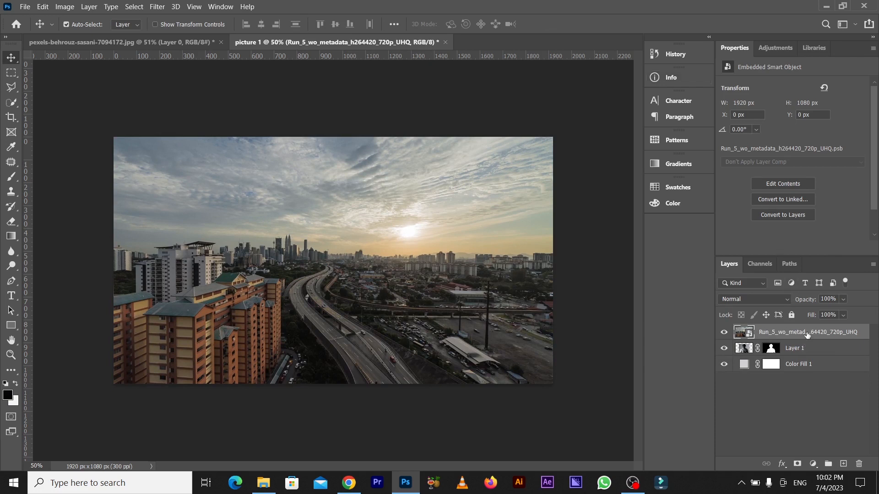
Copy Layer 1's mask onto the city layer and unlink the copied mask from the city image.
click(805, 348)
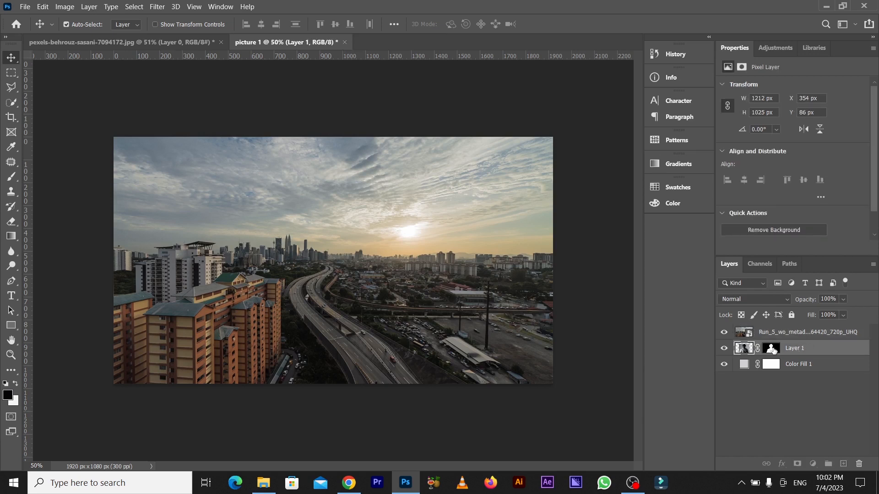
click(773, 348)
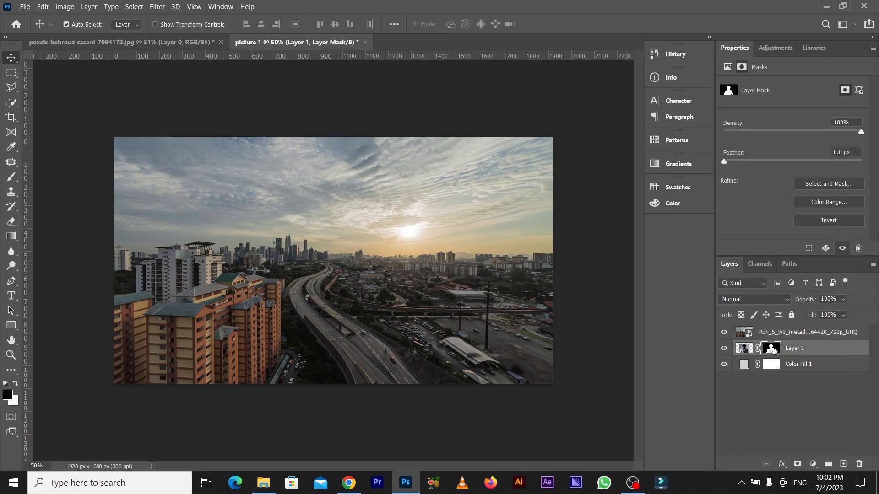
drag(773, 349, 774, 338)
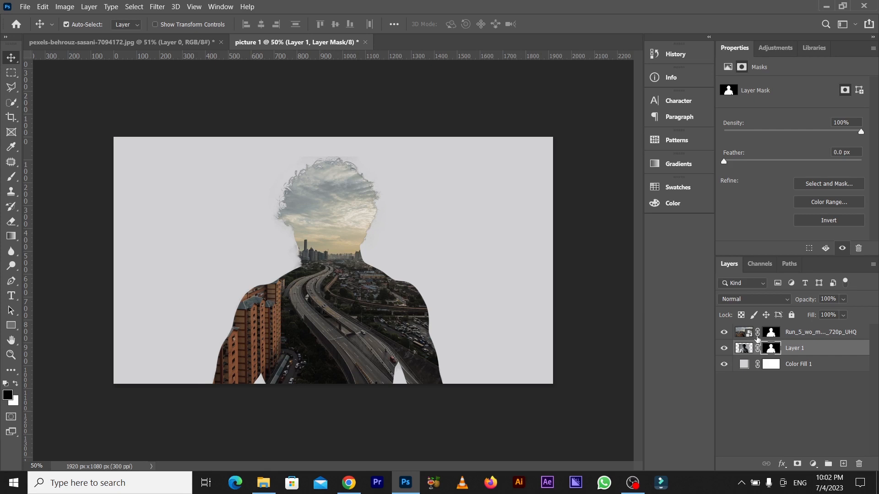
click(758, 337)
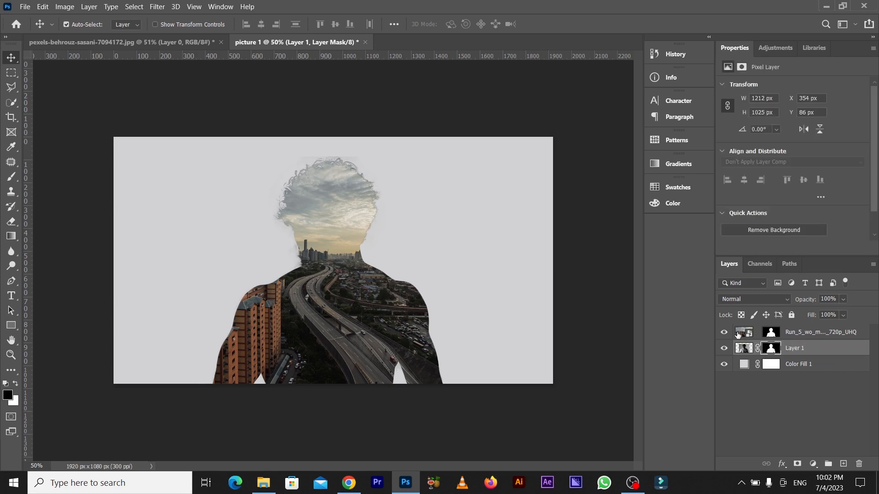
Scale the city image to 44.80% inside its mask and center it at about X 1030 px, Y 522 px.
click(737, 335)
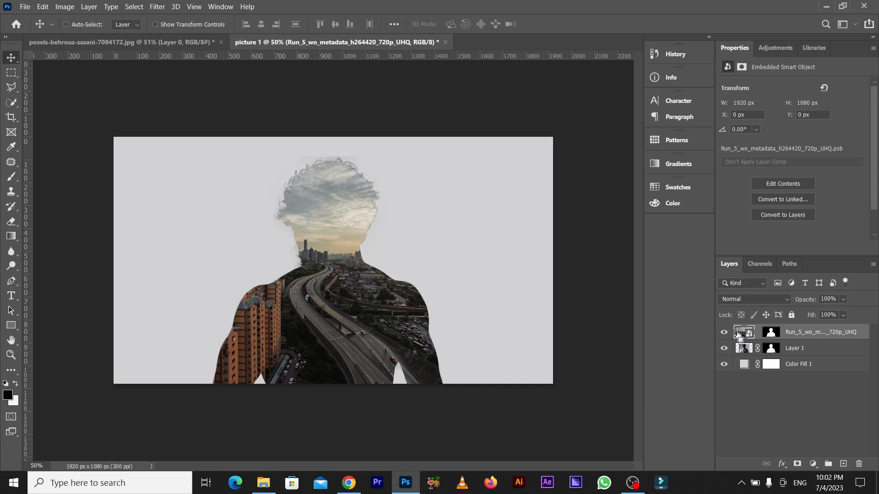
key(ctrl+t)
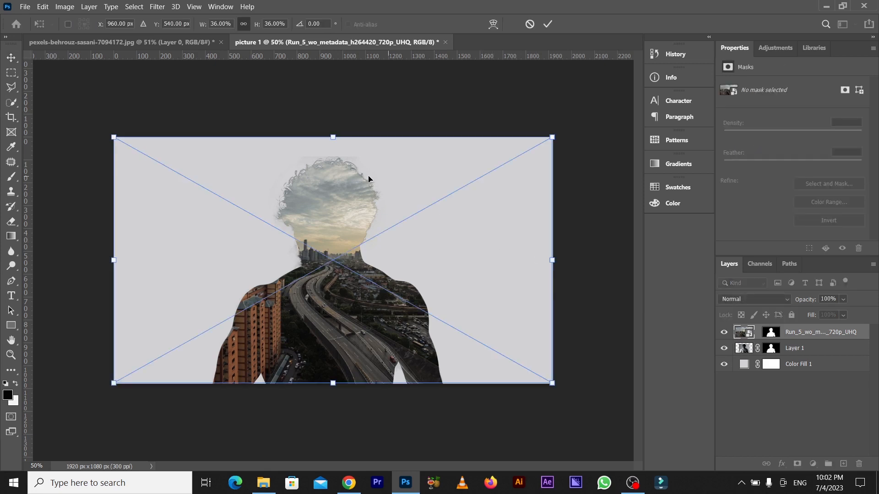
drag(337, 139, 371, 111)
drag(300, 323, 315, 317)
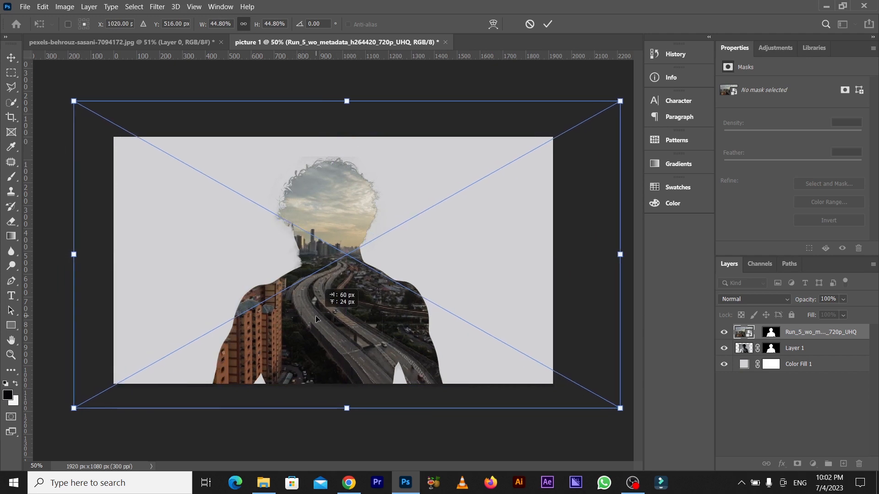
drag(315, 317, 317, 317)
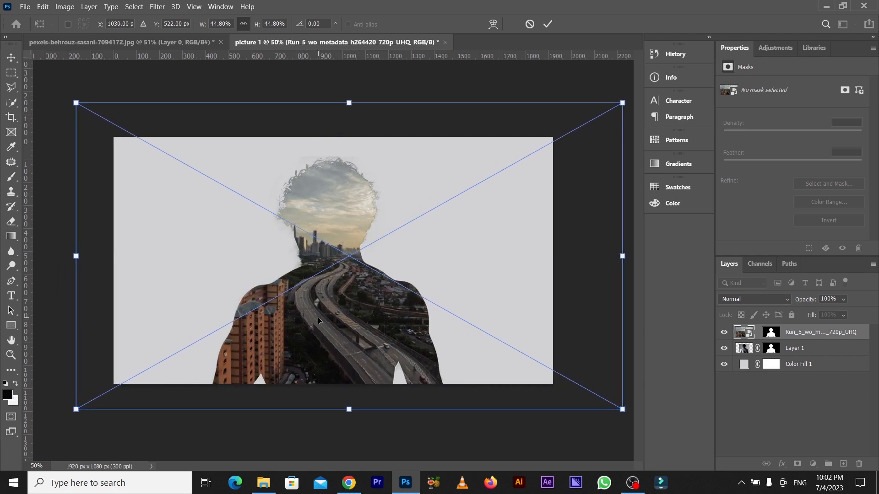
key(Return)
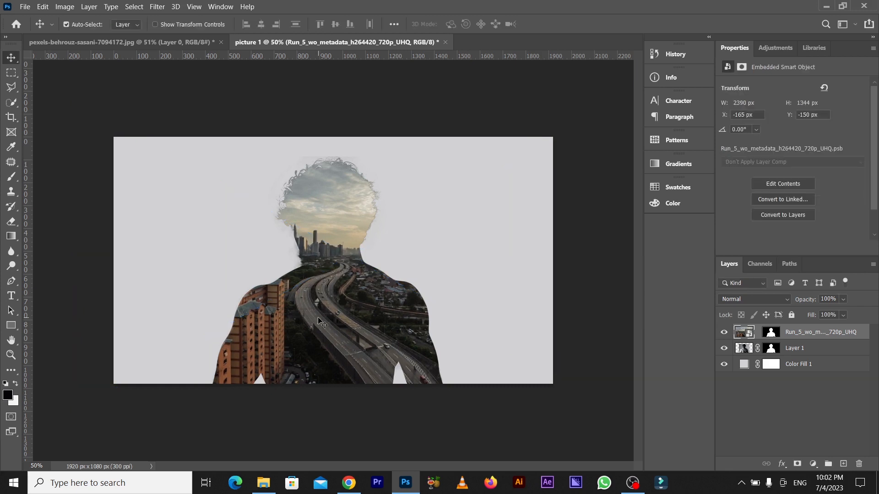
Nudge the city image to the right inside the silhouette until its X position is -145 px.
key(Right)
key(Right)
key(Right)
key(Right)
key(Right)
key(Right)
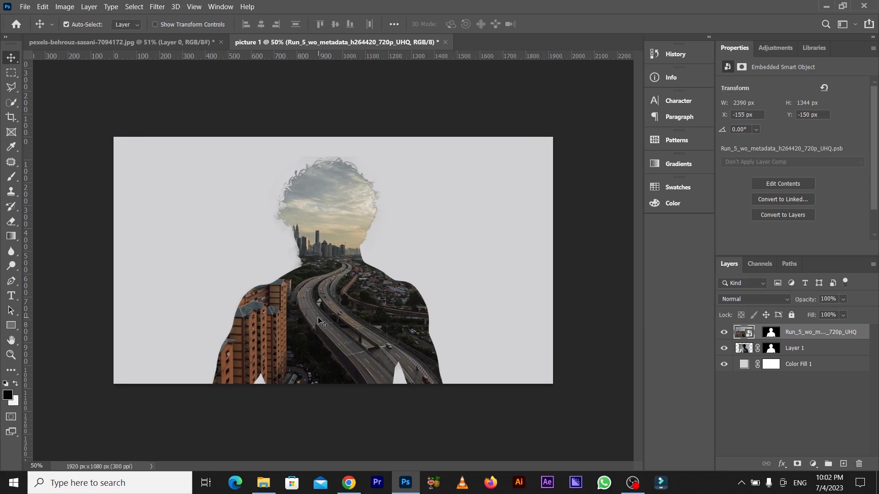
key(shift+Right)
key(Right)
key(Right)
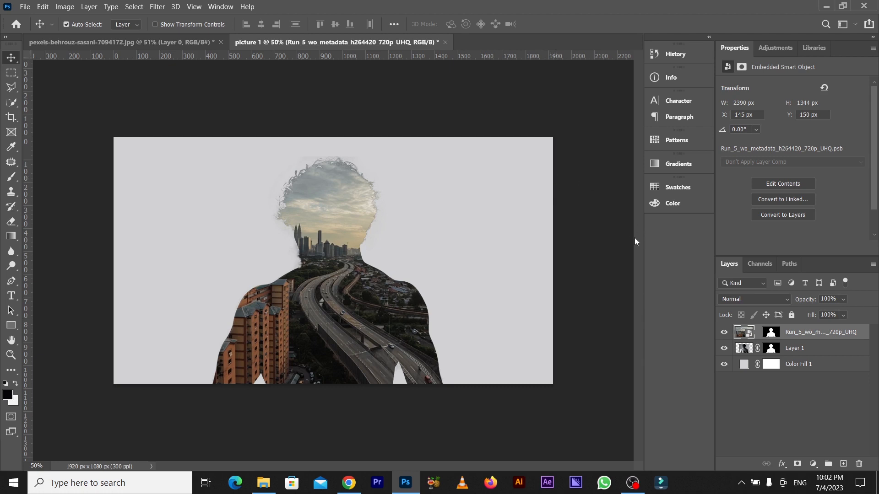
Duplicate Layer 1 above the city layer and set the copy's blend mode to Lighten.
click(789, 355)
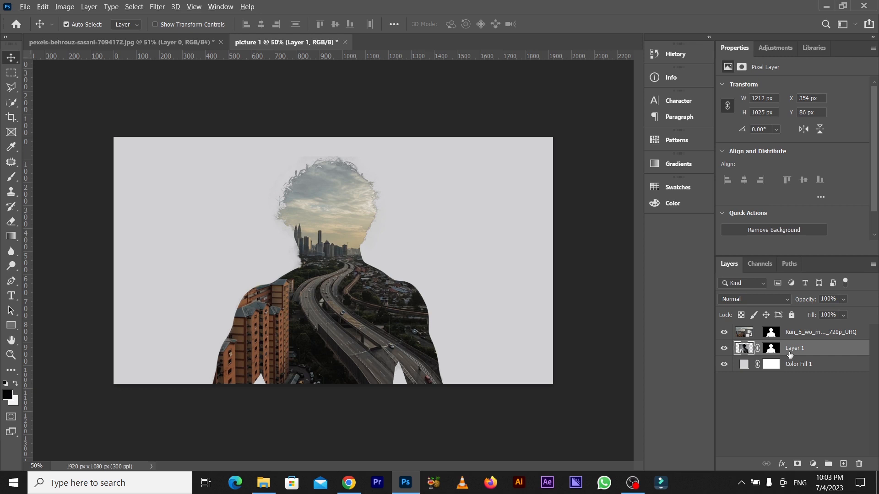
drag(789, 354, 795, 332)
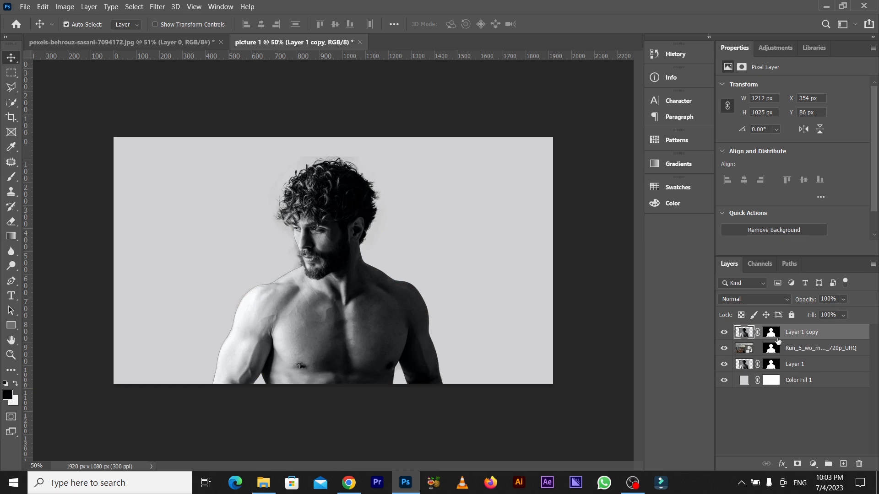
click(762, 301)
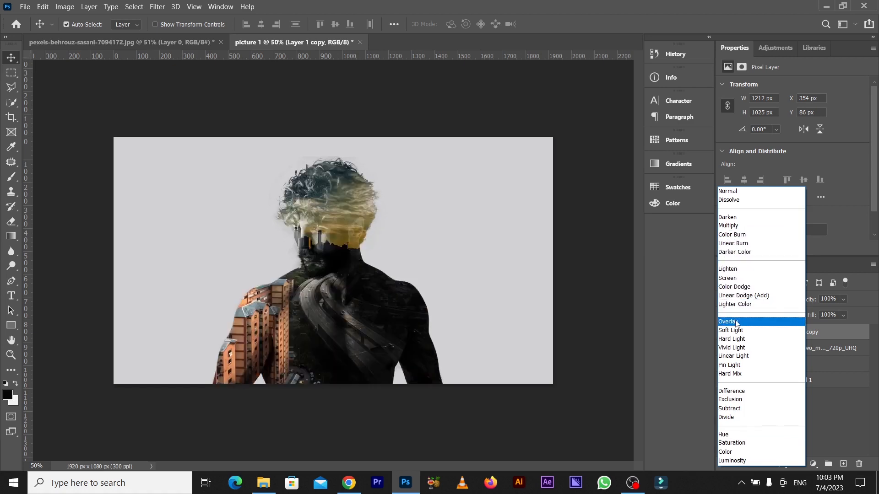
click(739, 270)
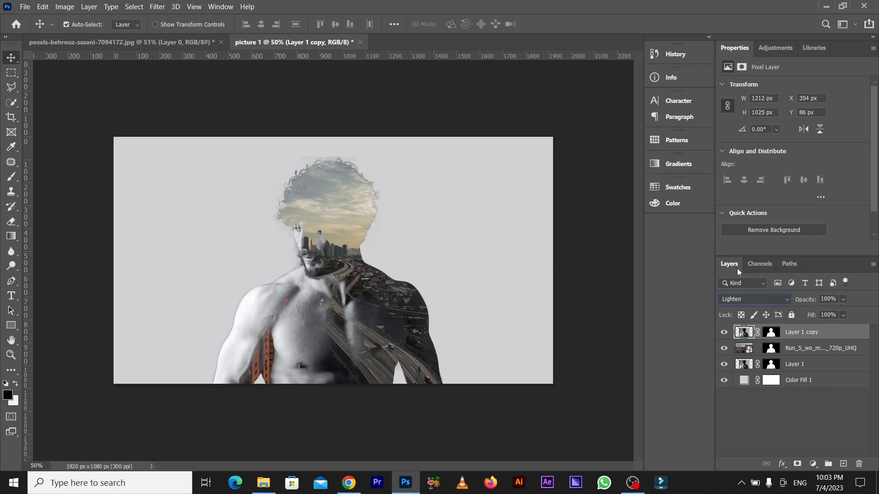
Paint black on the Layer 1 copy mask with a soft 250 px brush at 35% opacity over the chest and lower arm.
click(13, 178)
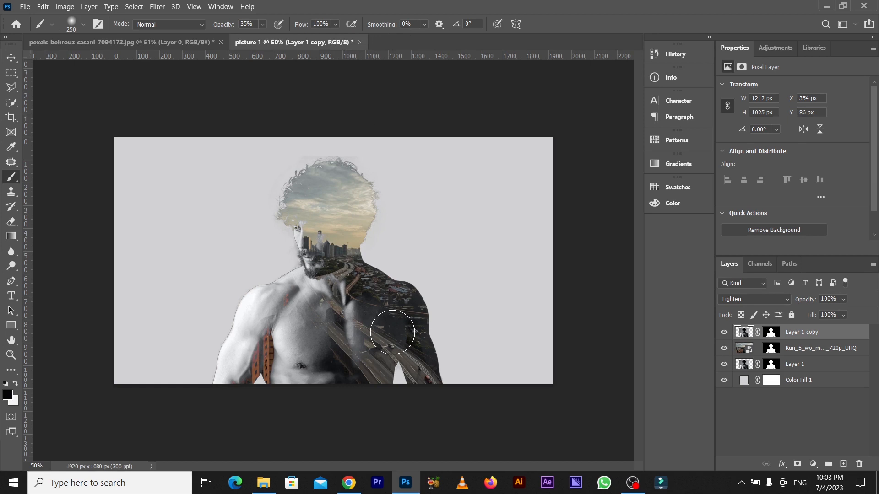
click(773, 333)
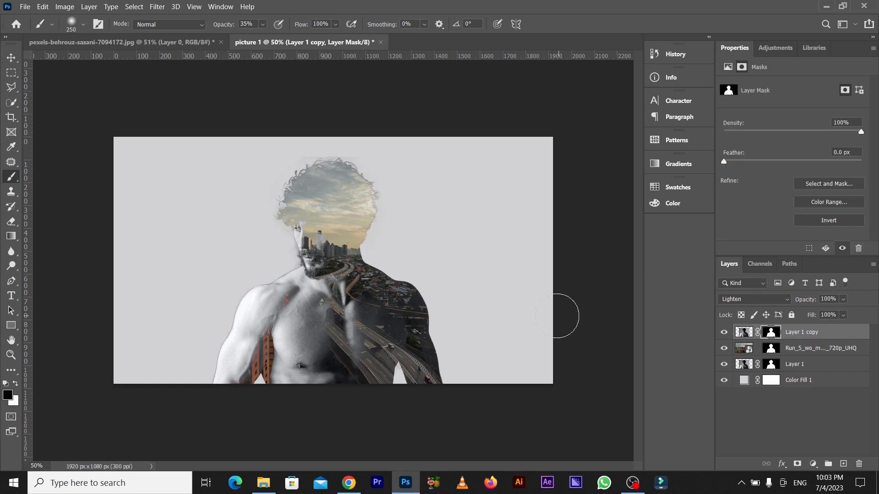
mouse_move(393, 309)
mouse_down()
mouse_move(352, 336)
mouse_move(324, 368)
mouse_move(336, 352)
mouse_move(332, 369)
mouse_move(316, 374)
mouse_move(288, 380)
mouse_move(275, 358)
mouse_move(259, 382)
mouse_move(333, 380)
mouse_move(294, 382)
mouse_move(314, 360)
mouse_move(290, 392)
mouse_up()
mouse_move(322, 341)
mouse_down()
mouse_move(350, 320)
mouse_move(349, 329)
mouse_move(344, 293)
mouse_move(352, 332)
mouse_move(409, 337)
mouse_move(330, 373)
mouse_move(346, 291)
mouse_move(321, 316)
mouse_move(329, 298)
mouse_move(313, 299)
mouse_move(300, 339)
mouse_move(279, 347)
mouse_move(292, 341)
mouse_move(288, 355)
mouse_up()
drag(244, 392, 236, 398)
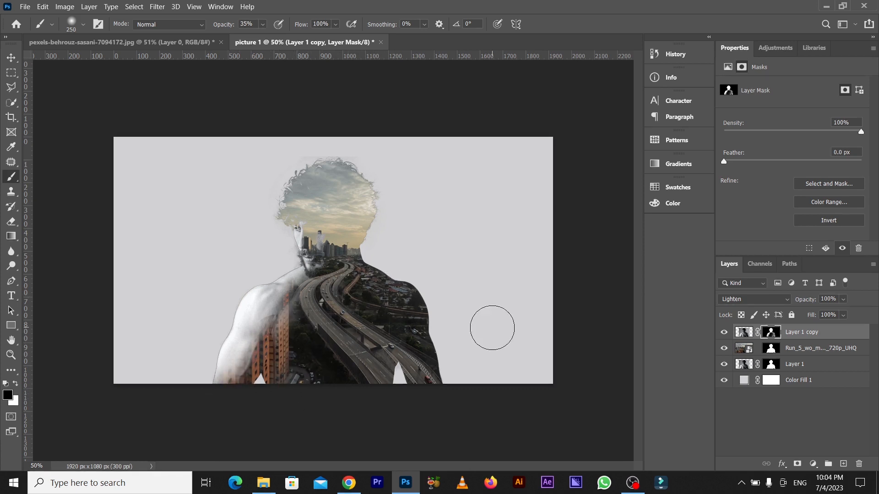
Paint black on the city layer's mask to reveal the man's face, beard, bright shoulder and arm.
click(771, 349)
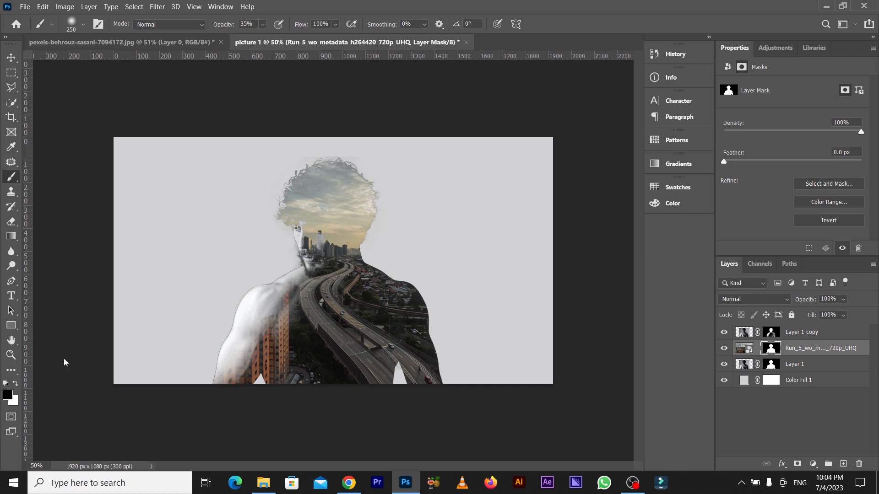
drag(313, 267, 304, 250)
key(ctrl+z)
mouse_move(304, 250)
mouse_down()
mouse_move(310, 228)
mouse_move(308, 256)
mouse_move(258, 310)
mouse_move(248, 350)
mouse_move(254, 342)
mouse_move(240, 358)
mouse_move(251, 355)
mouse_move(254, 370)
mouse_move(232, 379)
mouse_move(247, 369)
mouse_move(292, 282)
mouse_move(279, 289)
mouse_move(276, 298)
mouse_move(288, 285)
mouse_move(266, 318)
mouse_move(260, 349)
mouse_move(270, 337)
mouse_move(278, 352)
mouse_move(281, 332)
mouse_move(274, 388)
mouse_move(287, 300)
mouse_move(279, 311)
mouse_move(278, 378)
mouse_move(295, 311)
mouse_move(269, 257)
mouse_move(318, 222)
mouse_move(302, 231)
mouse_move(314, 263)
mouse_move(302, 247)
mouse_up()
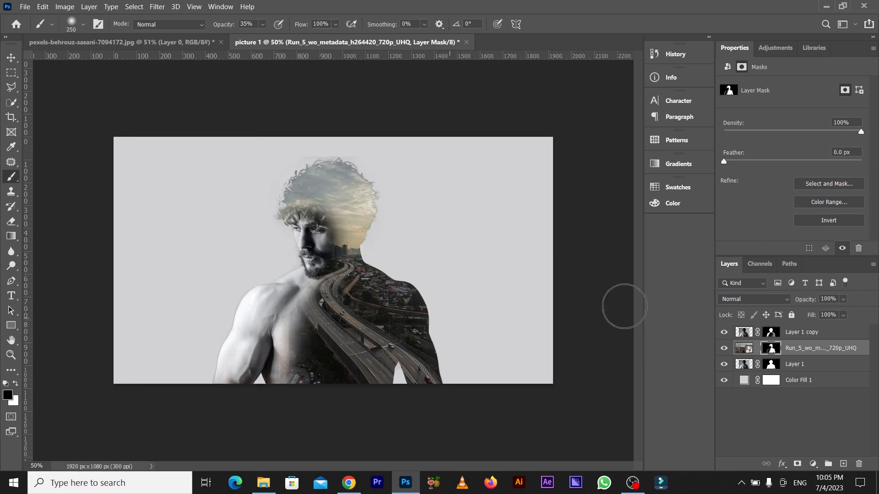
Duplicate the city layer, place the copy between Layer 1 and Color Fill 1, and delete the copy's layer mask.
click(825, 339)
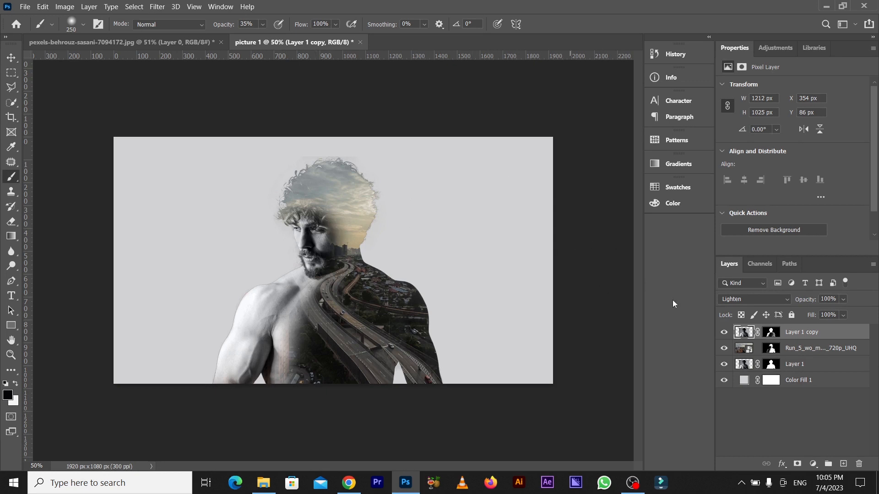
click(793, 351)
click(793, 351)
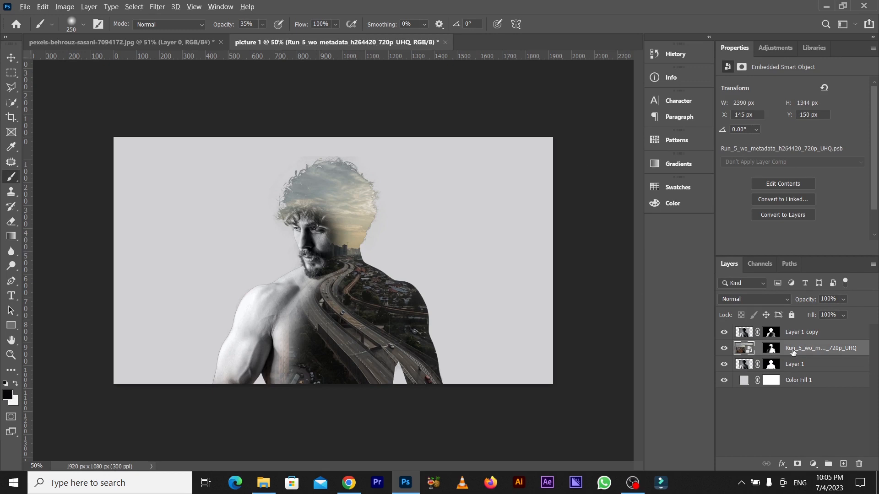
drag(793, 352, 794, 373)
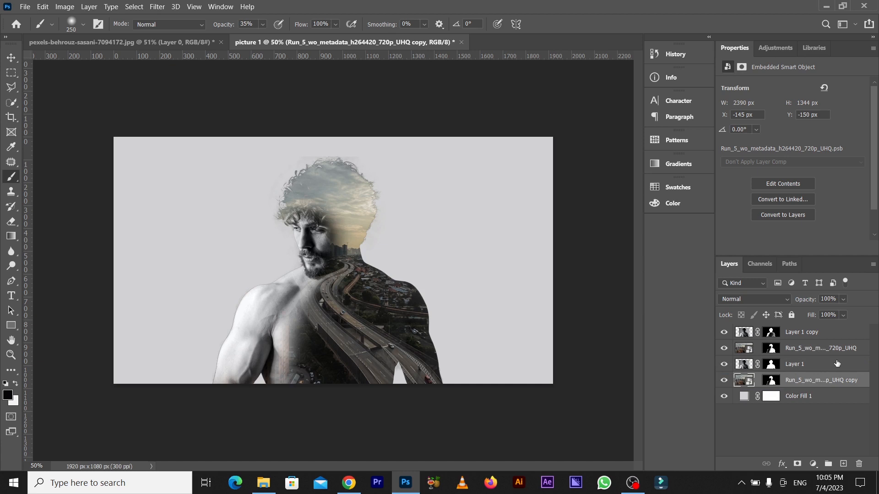
click(770, 383)
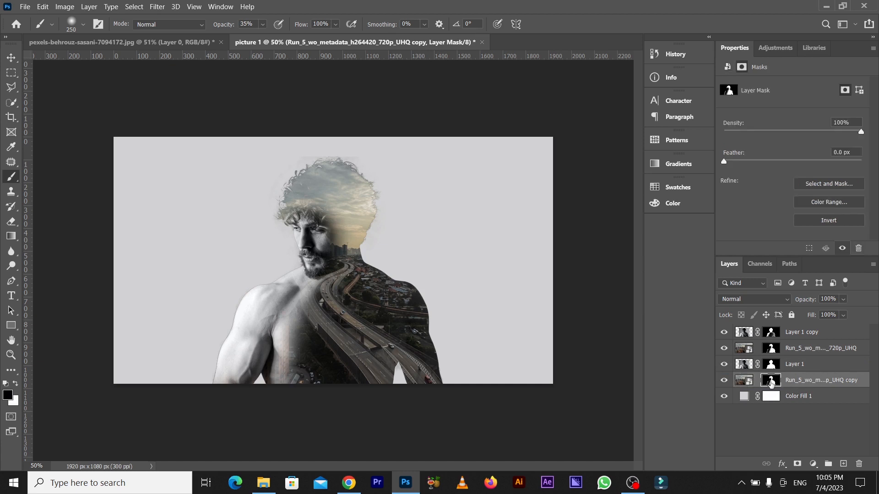
right_click(771, 383)
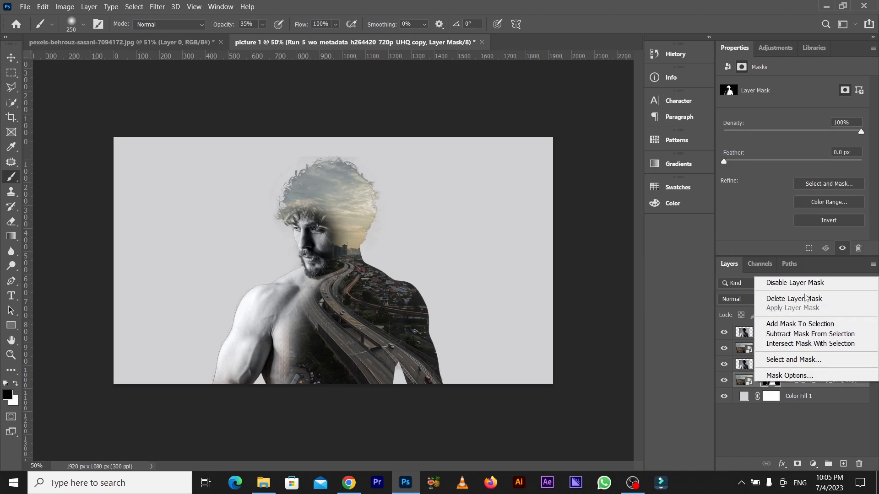
click(805, 298)
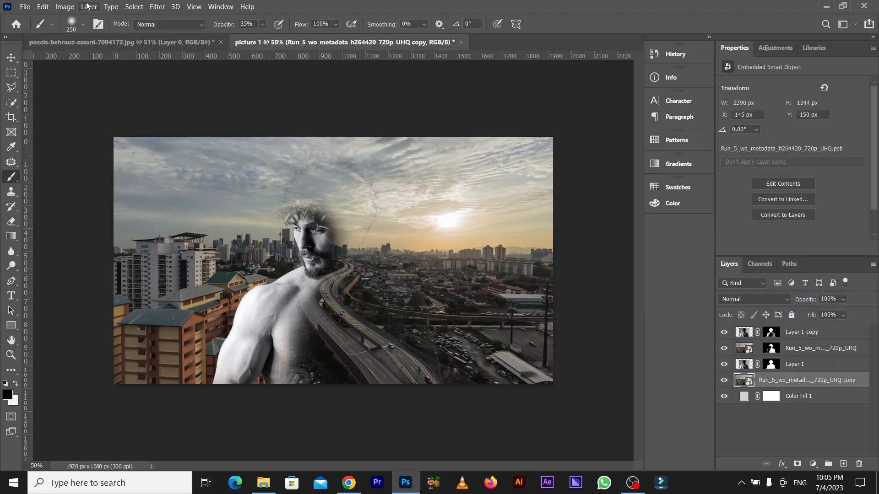
Apply a Black & White adjustment with the Default preset to the unmasked city copy.
click(71, 6)
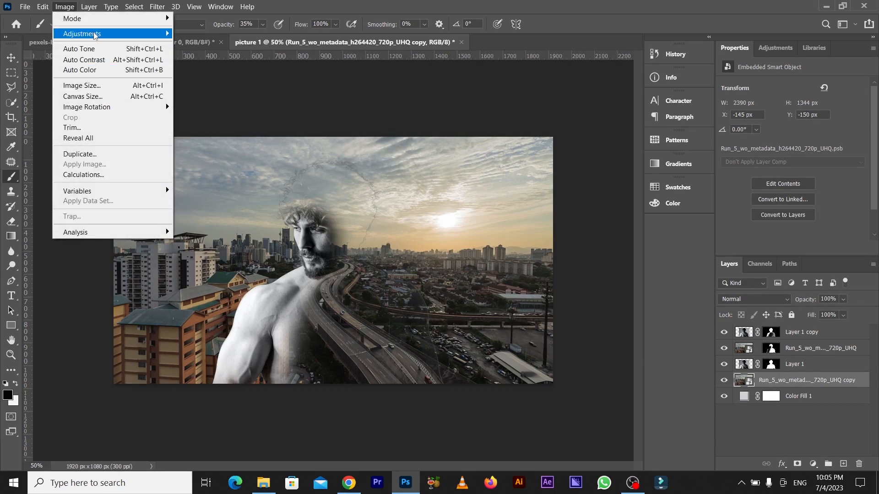
mouse_move(96, 34)
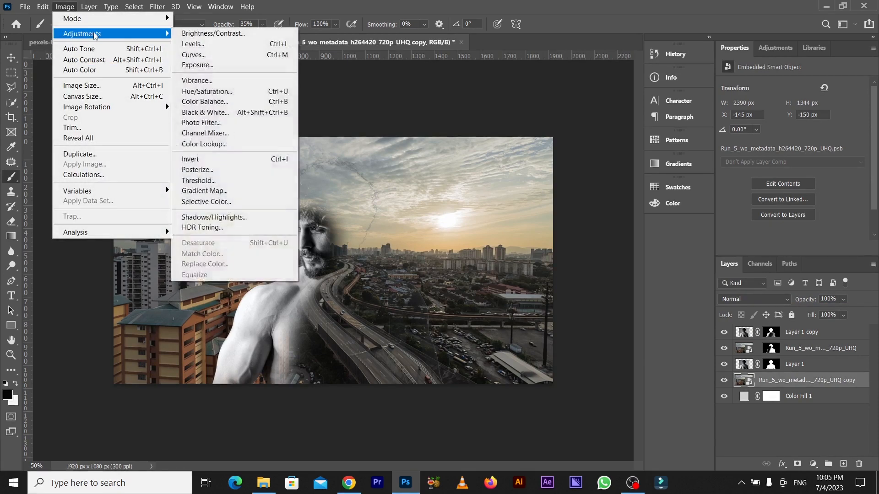
click(213, 116)
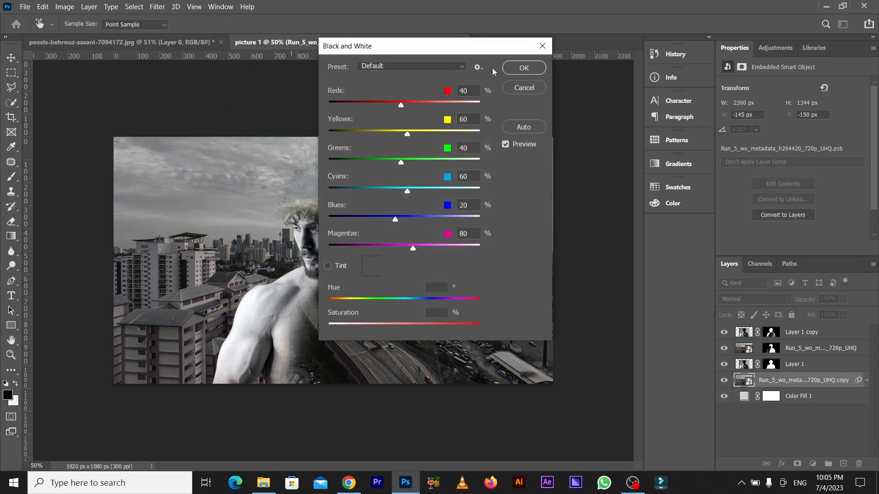
click(520, 70)
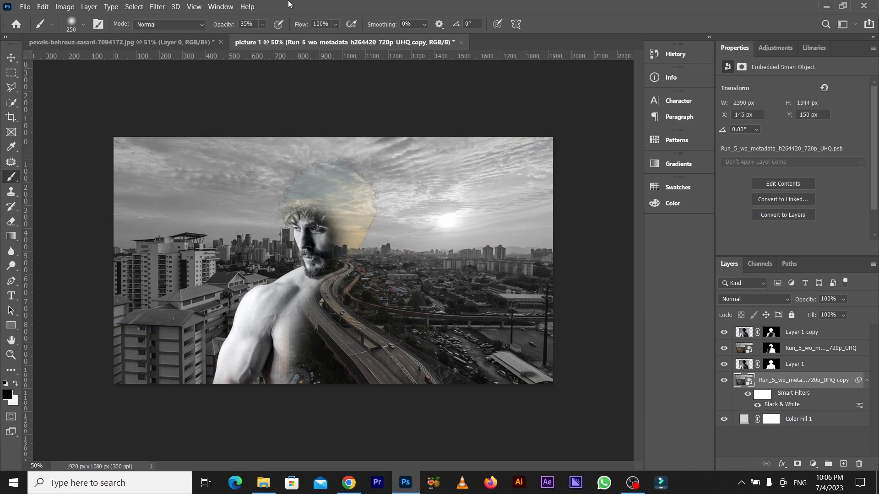
Apply a Gaussian Blur with a 9.0 pixel radius to the background city copy.
click(163, 7)
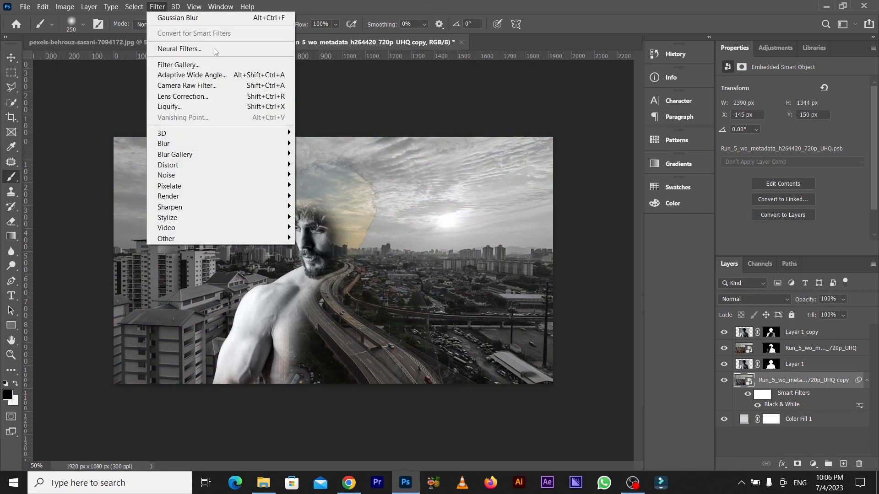
mouse_move(289, 145)
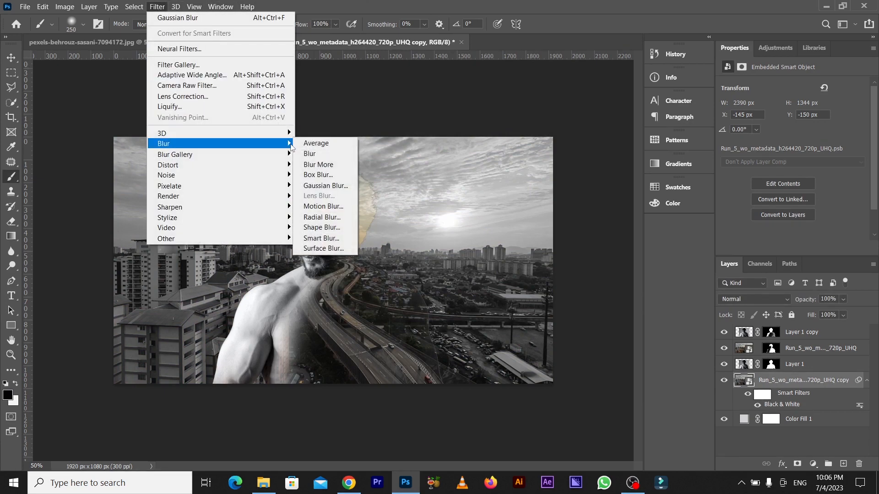
click(325, 186)
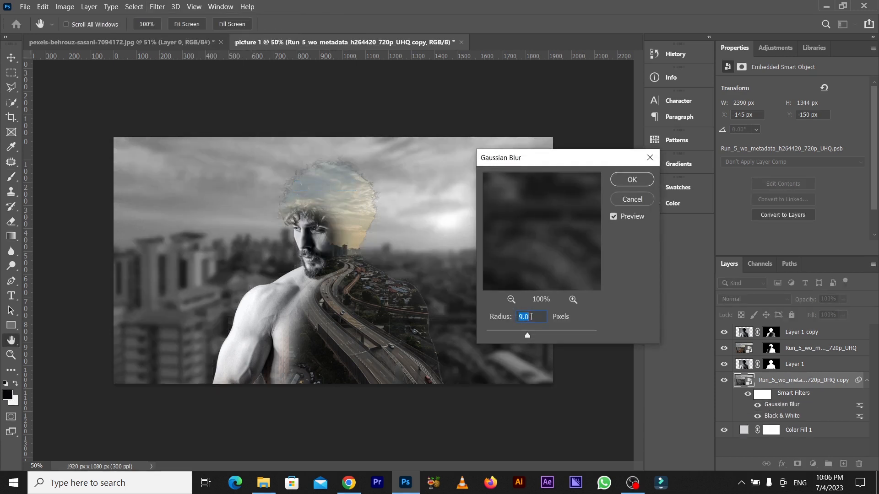
click(638, 183)
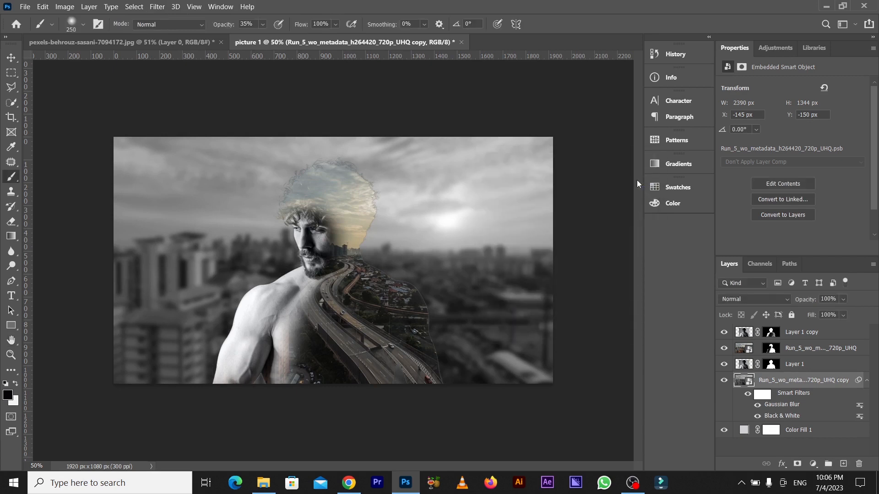
Set the background city copy to Soft Light at 50% opacity and collapse its smart filter list.
click(766, 298)
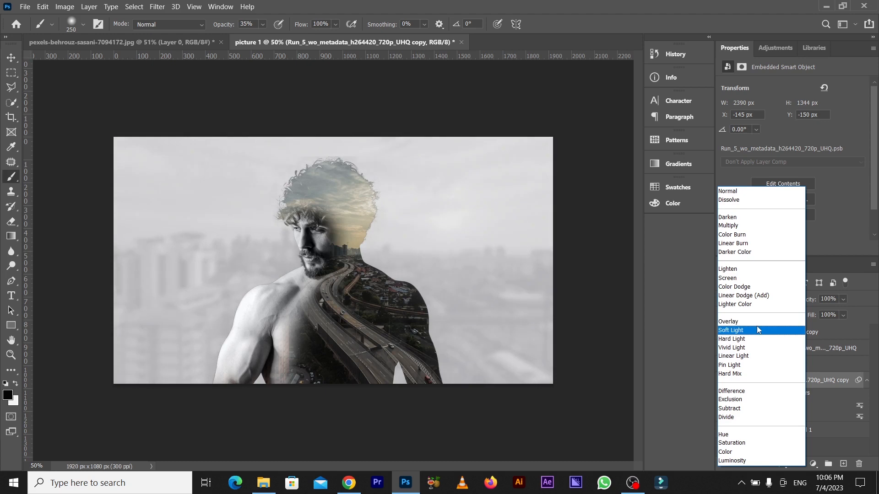
click(757, 329)
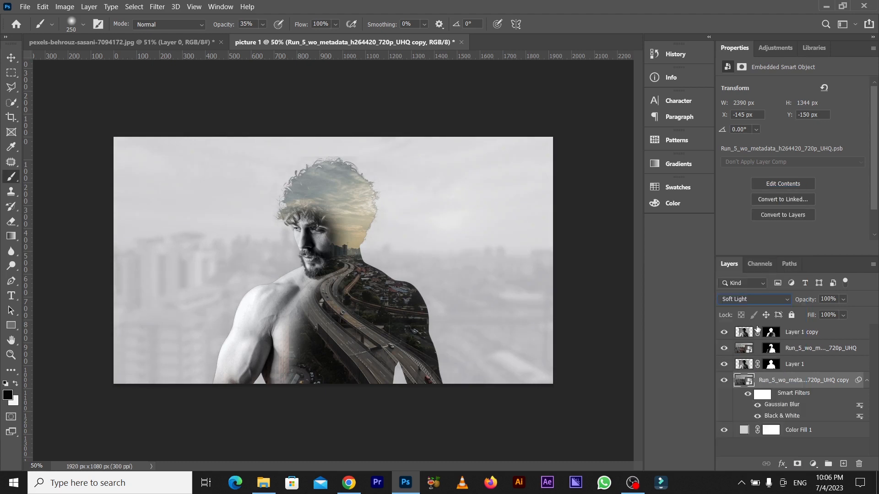
click(829, 298)
text(50)
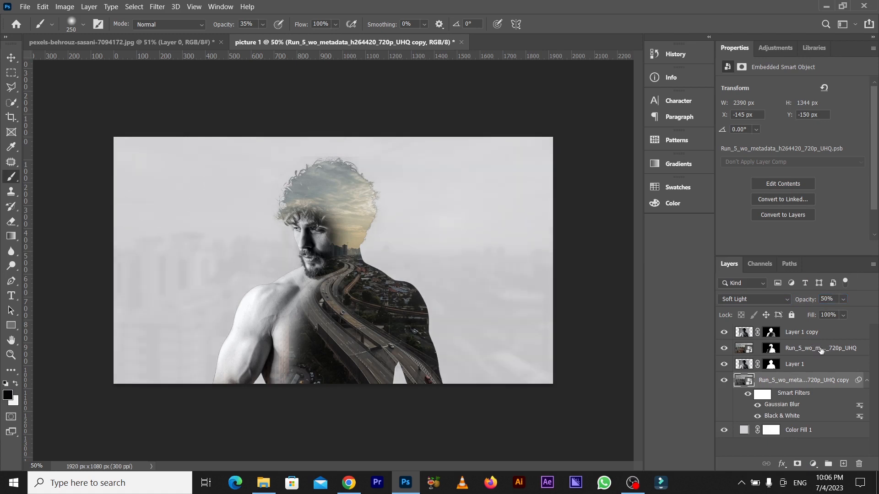
click(867, 381)
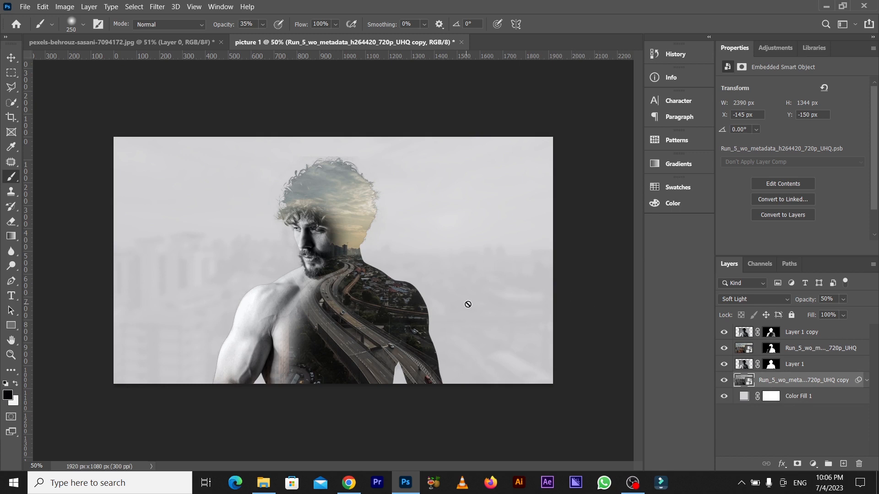
Add a Levels adjustment layer above Layer 1 copy and set the Red channel's output levels to 12 and 240.
click(801, 333)
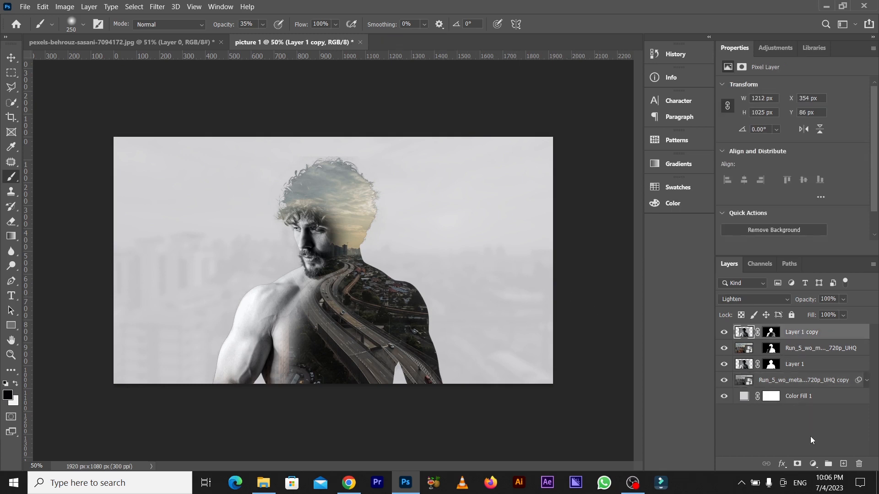
click(812, 463)
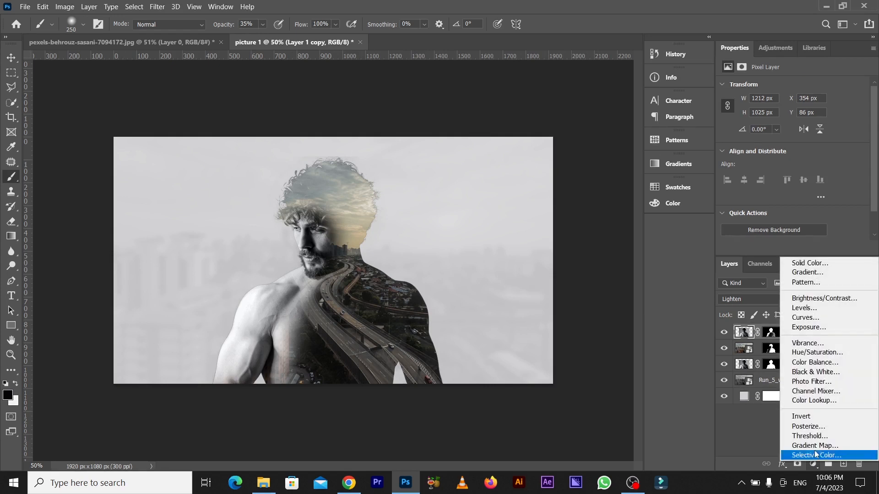
click(814, 309)
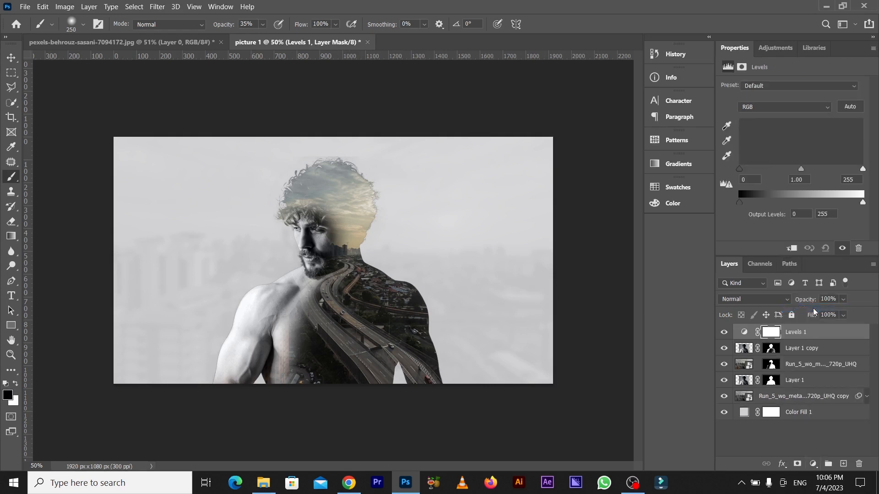
click(820, 113)
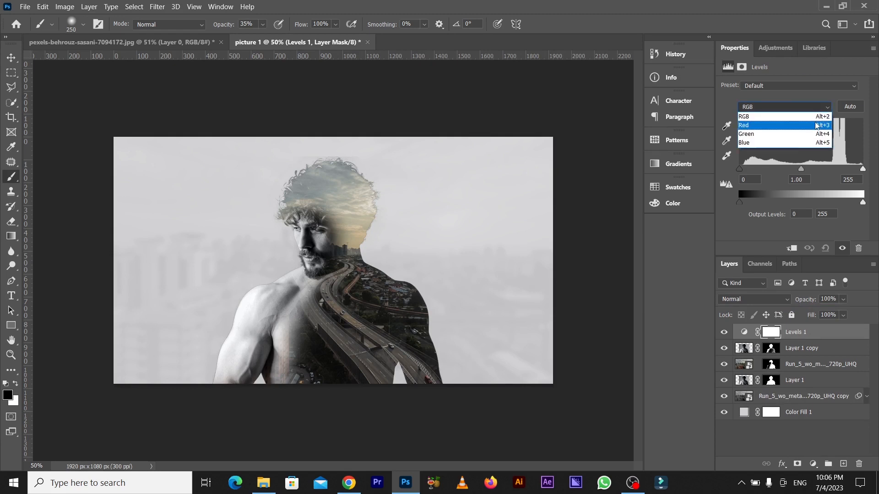
click(817, 126)
drag(740, 199, 745, 199)
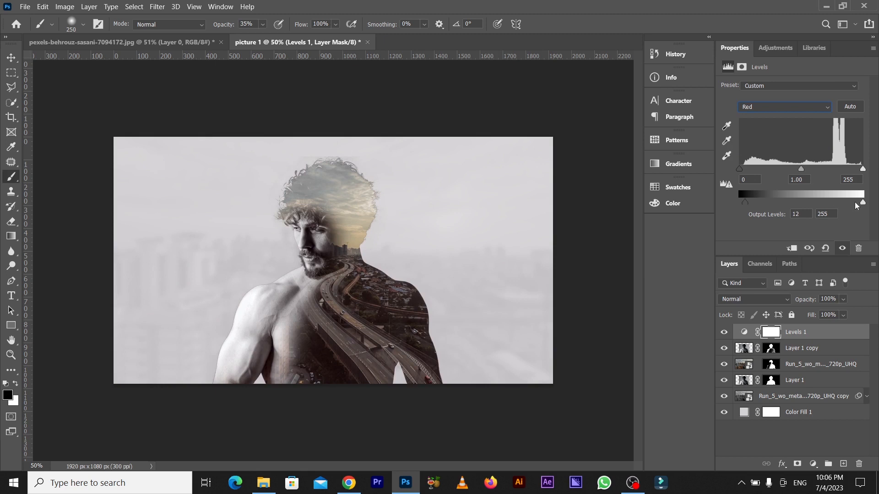
drag(861, 204, 856, 200)
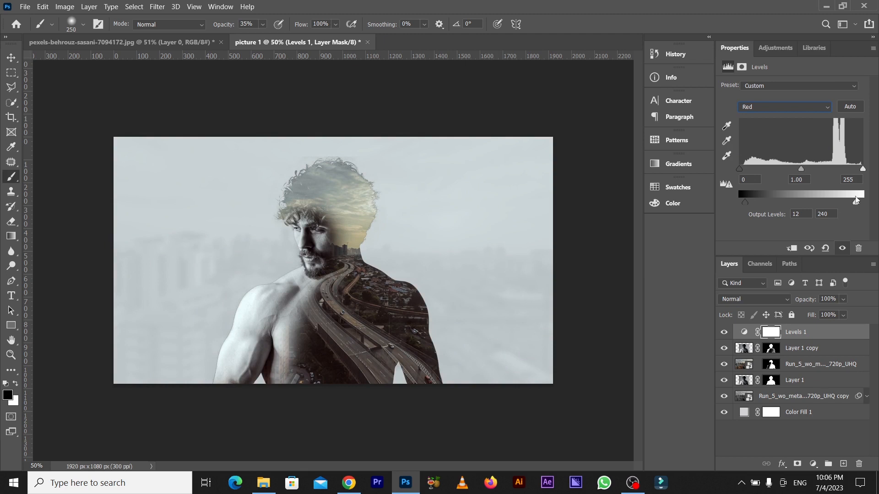
Raise the Blue channel's black output level and lower its white output level in Levels 1, then deselect the layer.
click(828, 114)
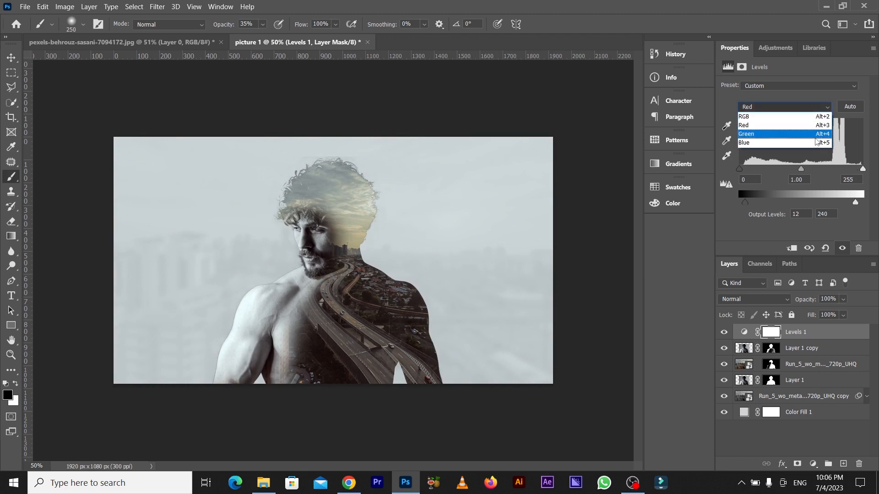
click(815, 142)
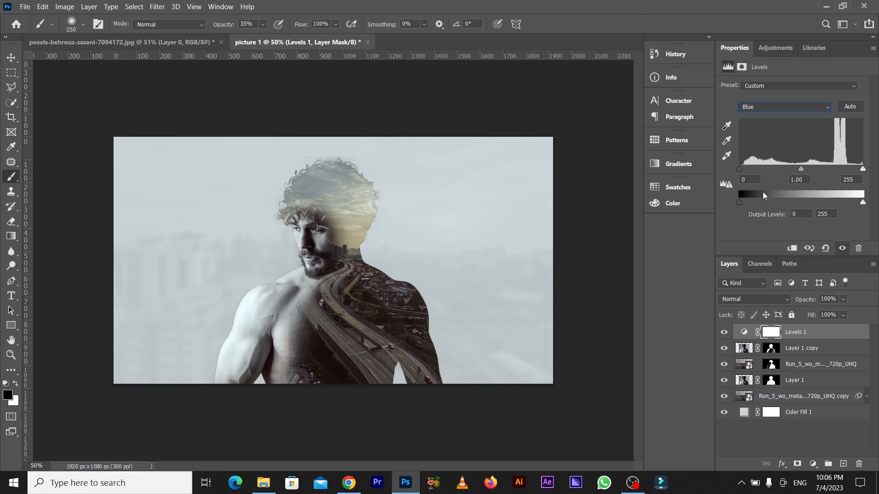
drag(741, 200, 745, 201)
drag(858, 204, 856, 206)
click(740, 440)
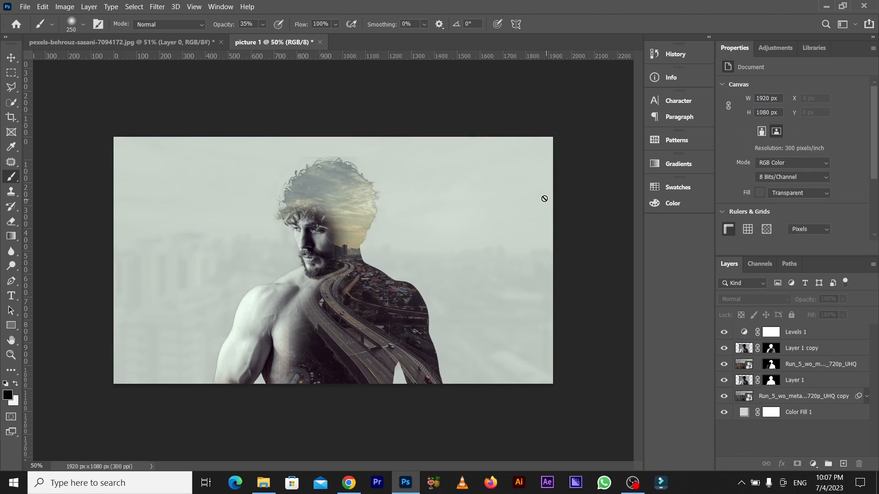
Create a video timeline for the document and shorten the Levels 1 clip to match the end of Layer 1 copy.
click(230, 7)
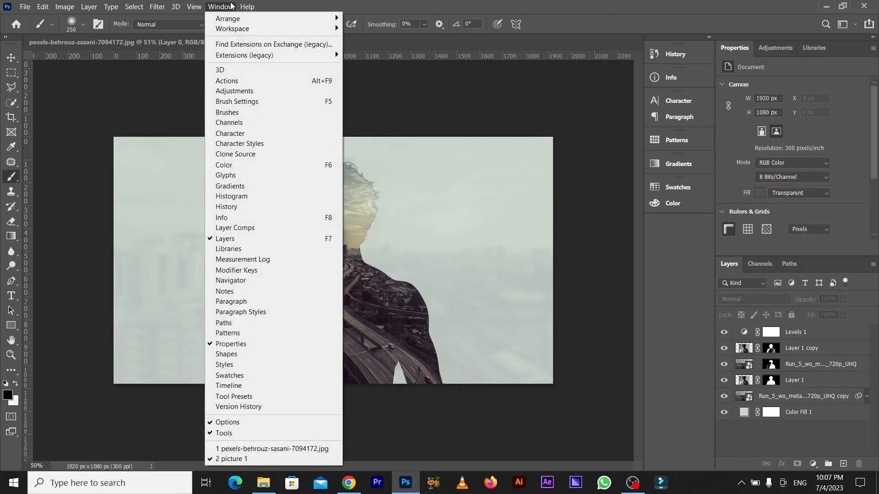
click(256, 385)
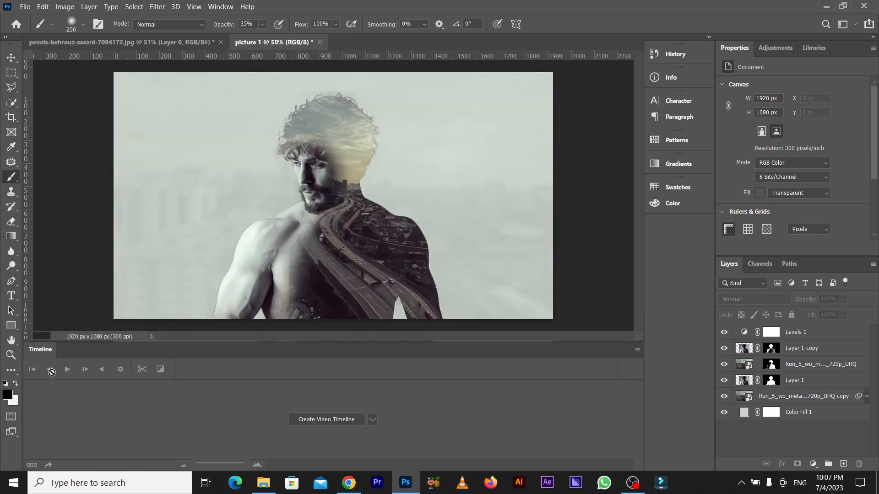
click(326, 420)
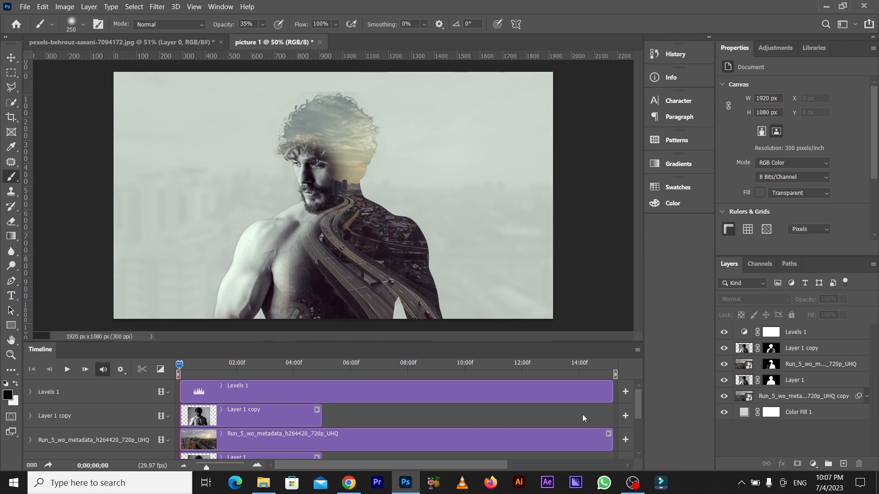
drag(612, 398, 321, 410)
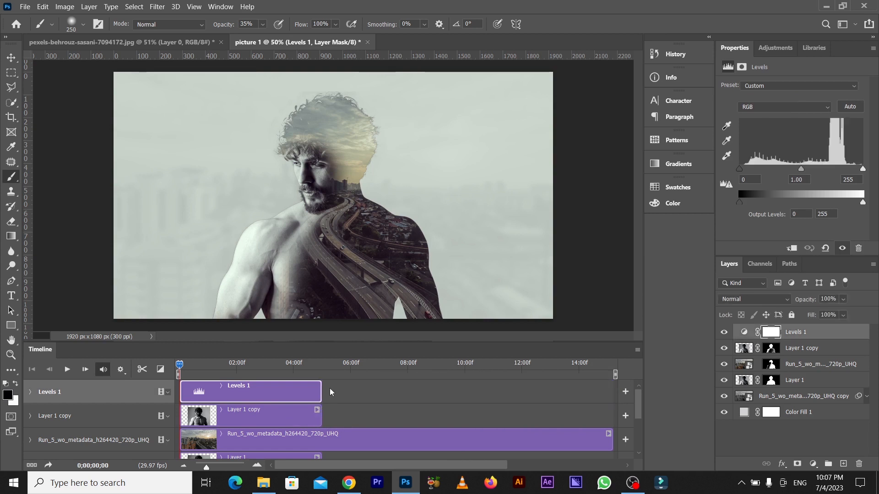
Open the contents of the colour city layer's smart object as its own document.
click(558, 443)
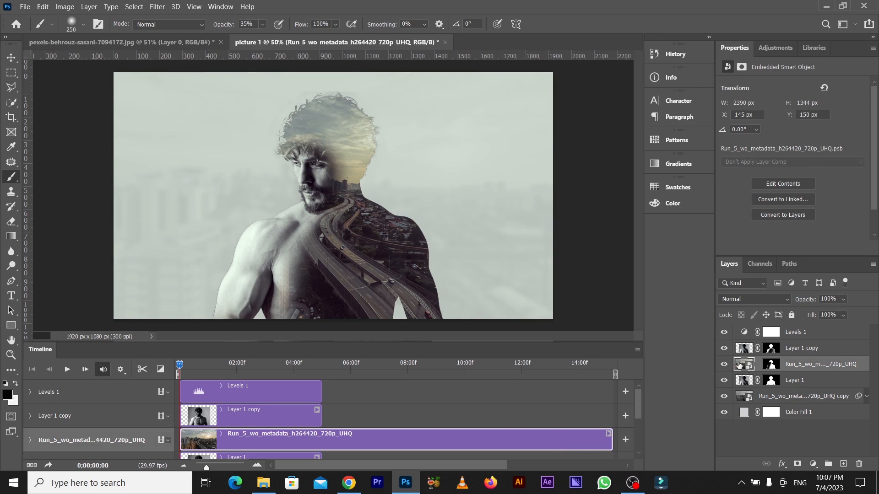
double_click(738, 365)
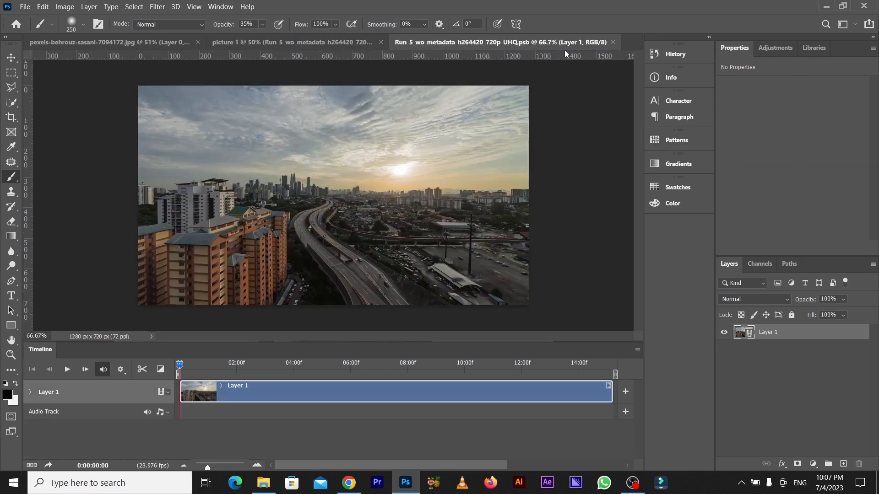
drag(562, 42, 569, 43)
Scrub the city video to 0:00:09:00 and trim the start of the Layer 1 clip to that point.
drag(182, 362, 400, 361)
drag(460, 361, 436, 364)
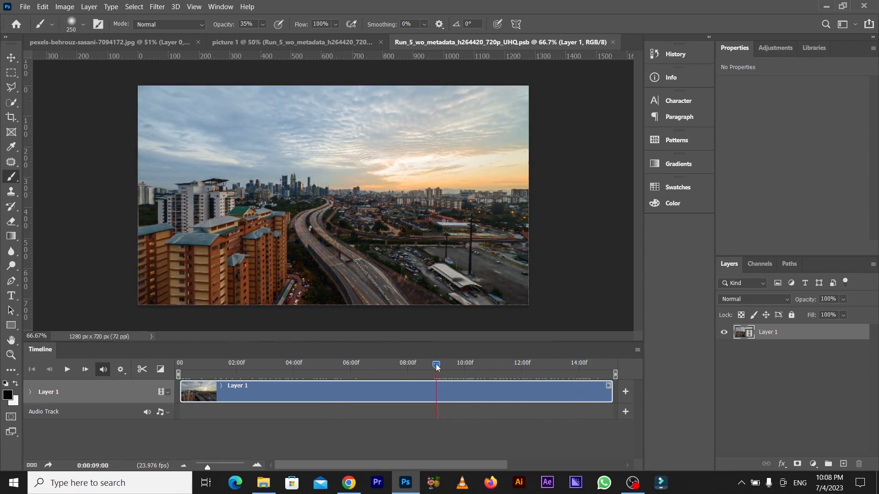
drag(436, 366, 436, 367)
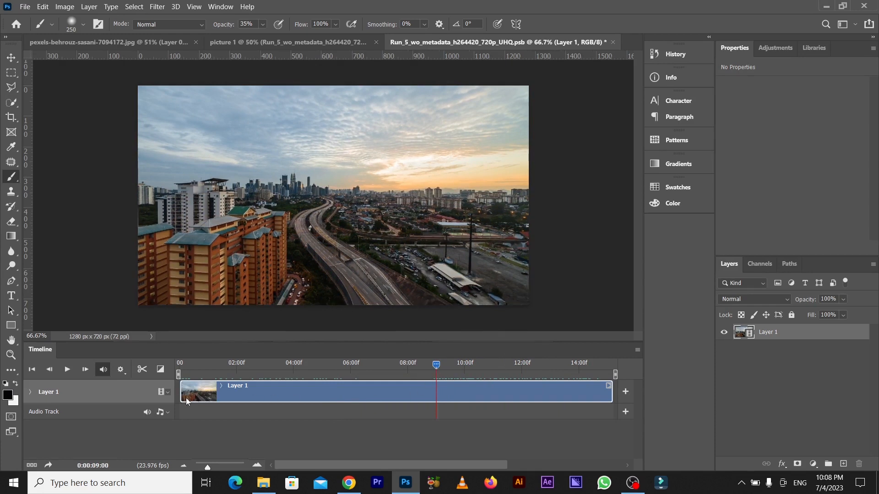
drag(181, 394, 226, 395)
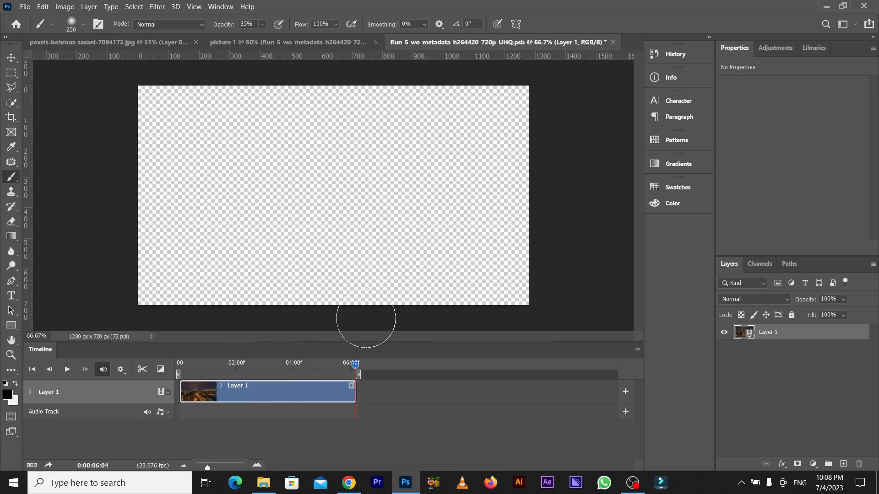
Set the current time to 0:00:05:00 and trim the end of the Layer 1 clip to that point.
click(95, 465)
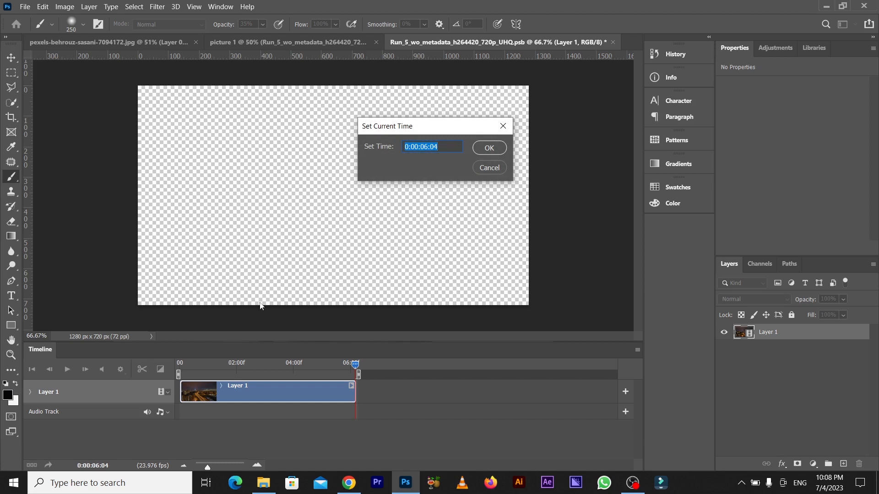
click(429, 147)
click(489, 148)
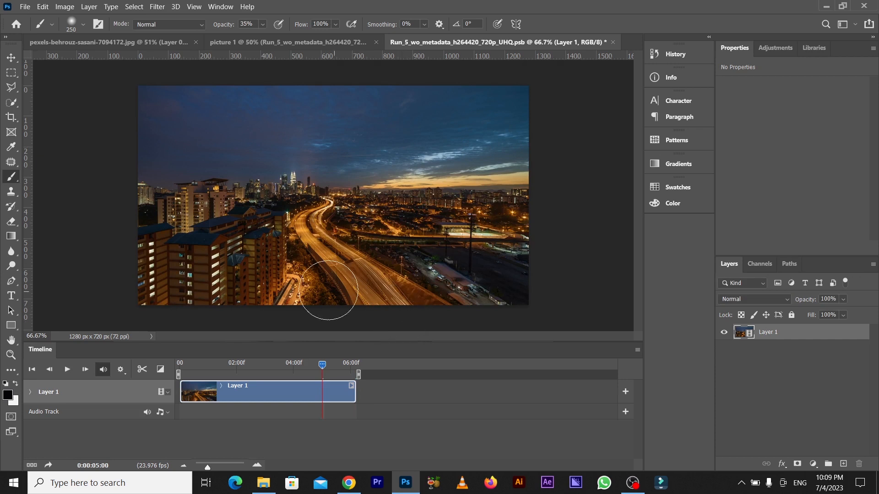
click(12, 58)
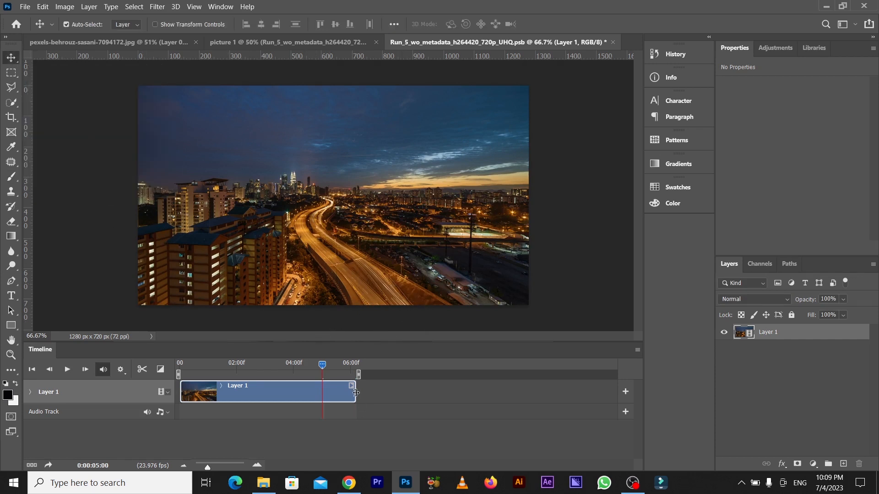
drag(356, 393, 323, 394)
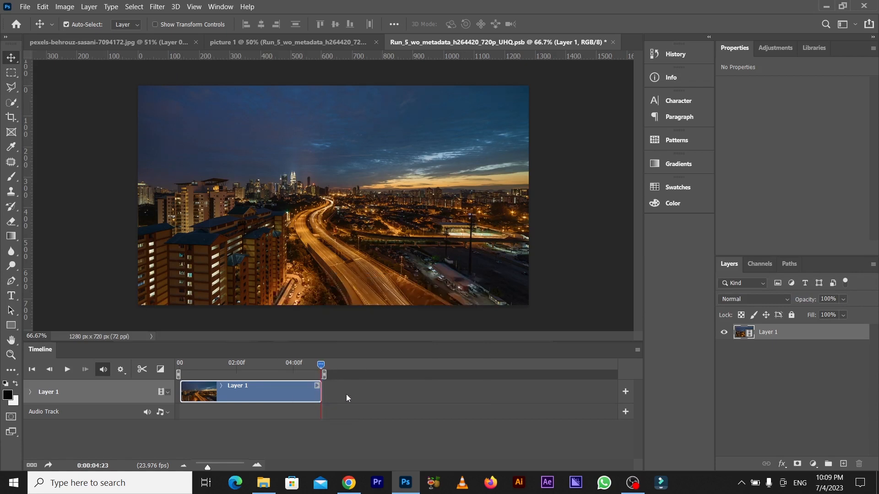
click(257, 465)
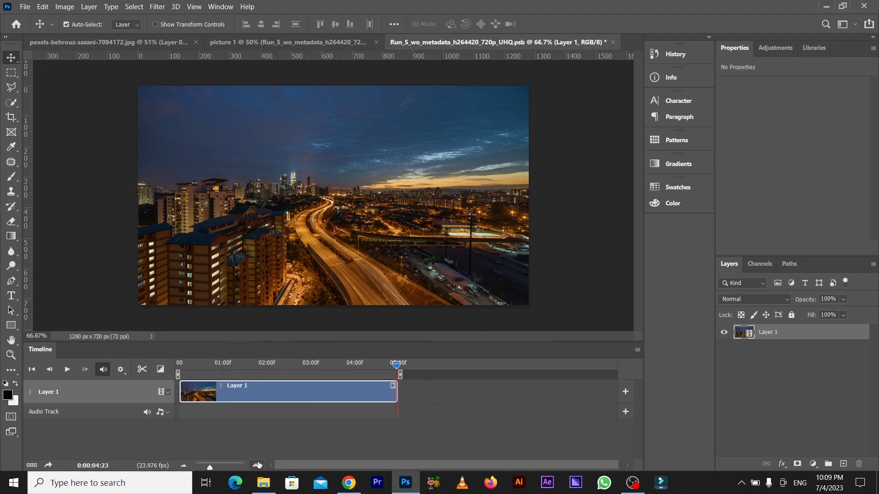
click(258, 465)
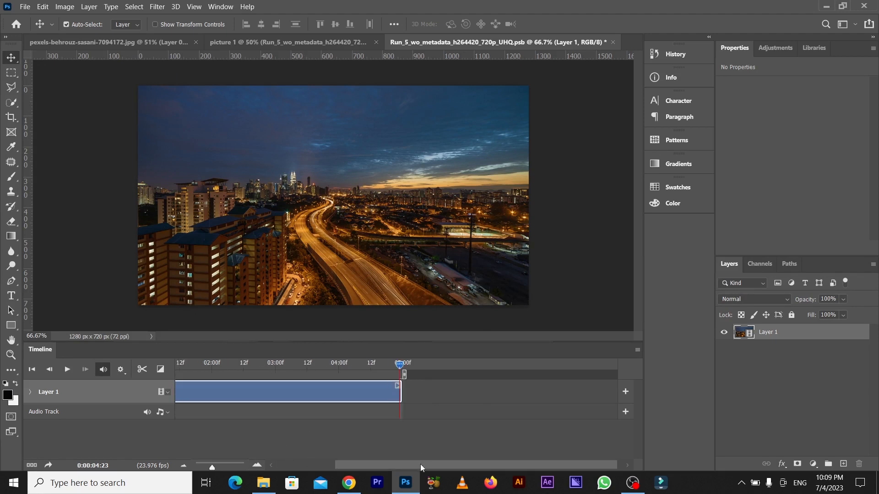
drag(420, 464, 350, 466)
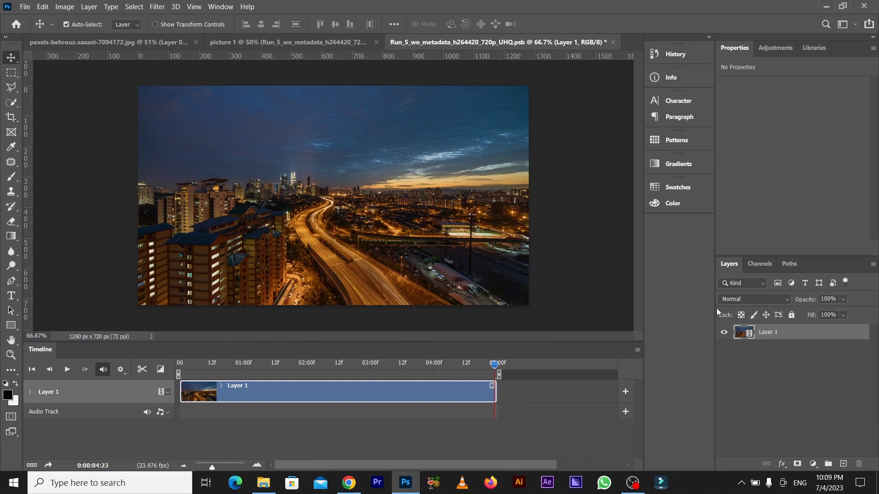
Duplicate Layer 1 and split the duplicate clip at 0:00:02:10.
drag(771, 331, 844, 463)
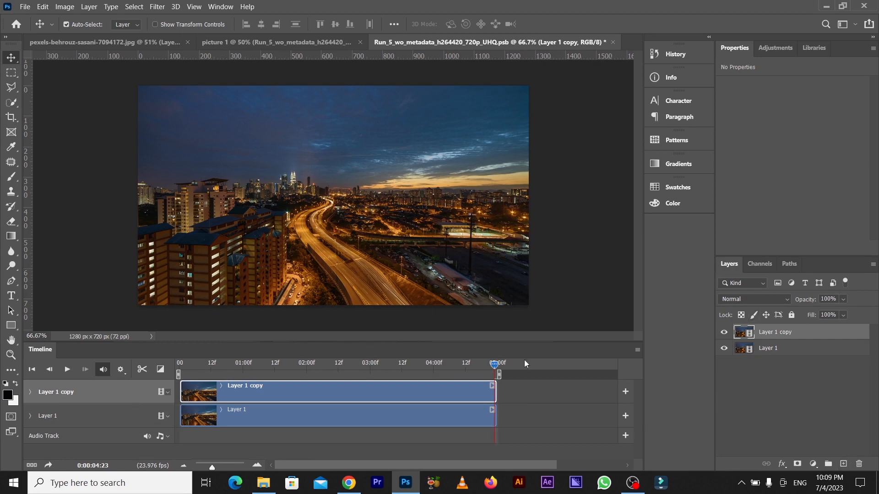
drag(495, 364, 333, 369)
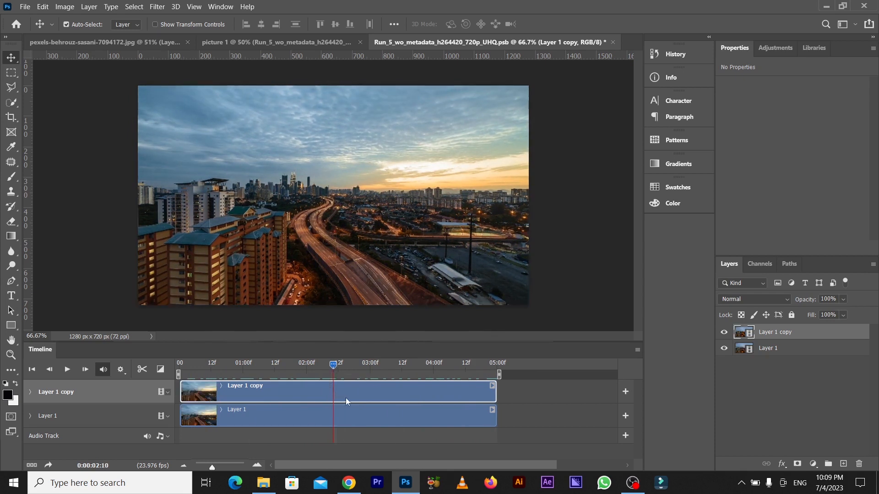
click(146, 370)
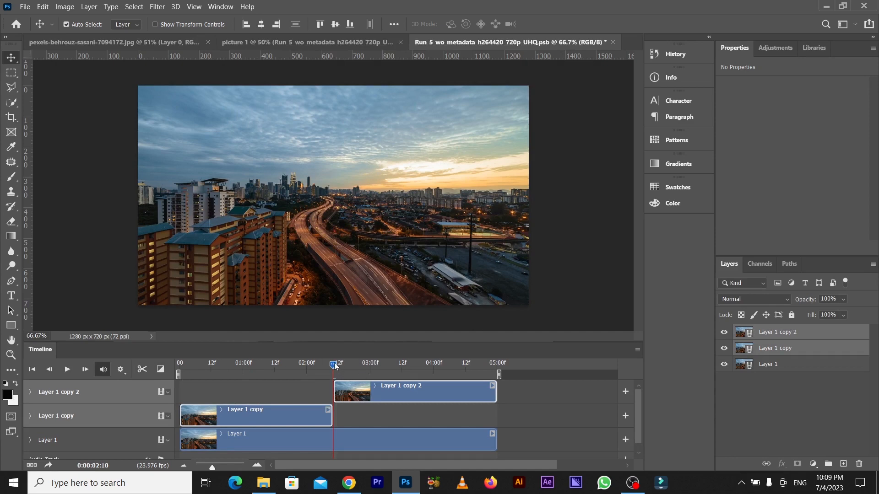
Swap the split halves, moving Layer 1 copy 2 to the timeline's start and Layer 1 copy to its end.
drag(337, 361, 243, 402)
drag(298, 405, 382, 410)
click(353, 396)
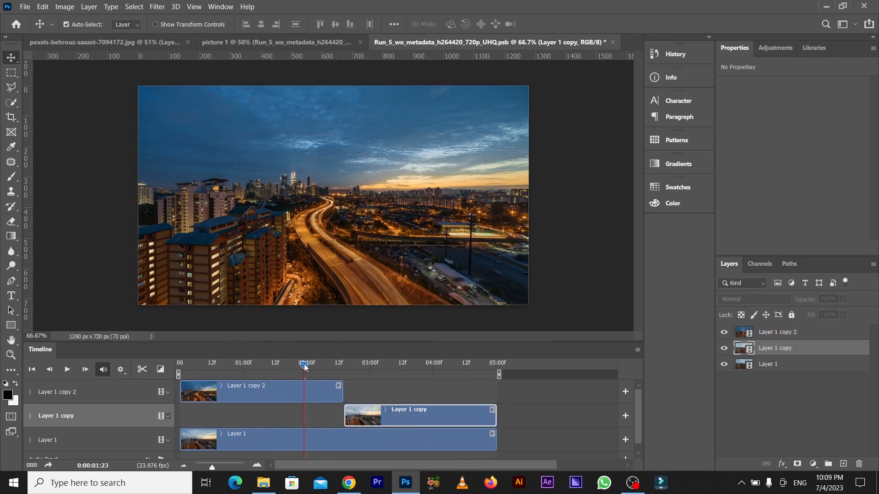
Trim the end of Layer 1 copy 2 to 0:00:01:03 and the start of Layer 1 copy to 0:00:03:19.
drag(304, 365, 253, 370)
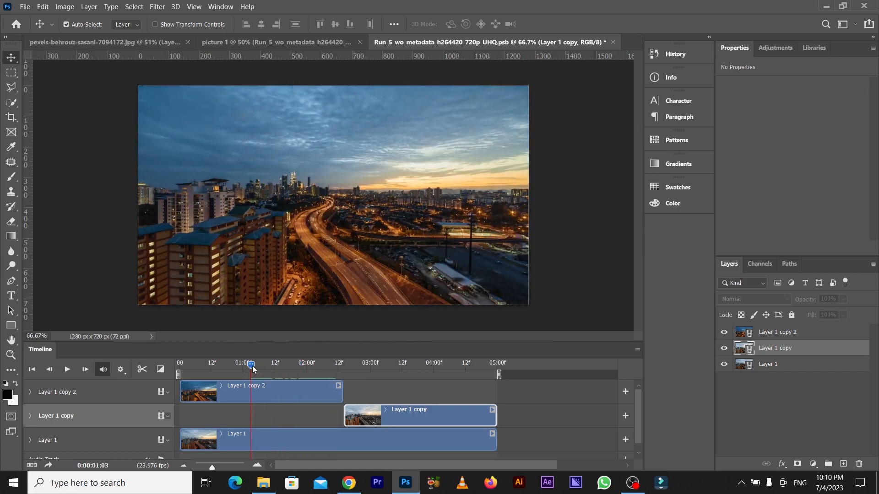
drag(342, 393, 419, 397)
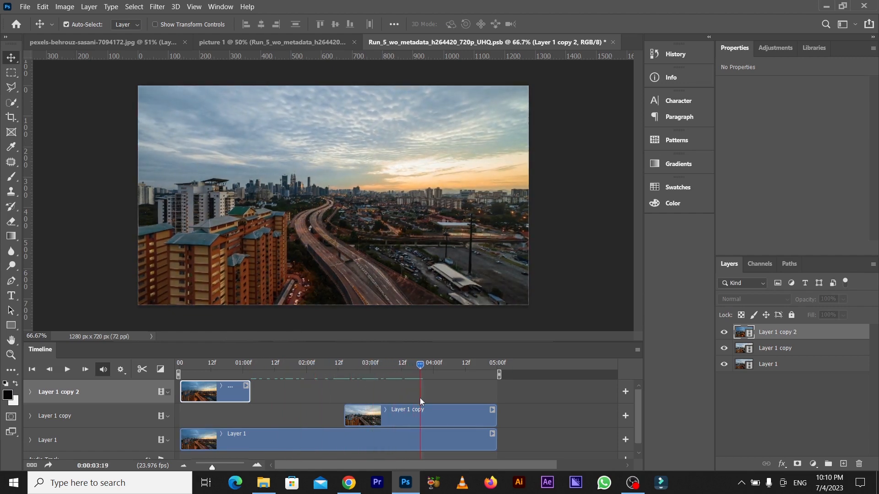
drag(344, 419, 419, 424)
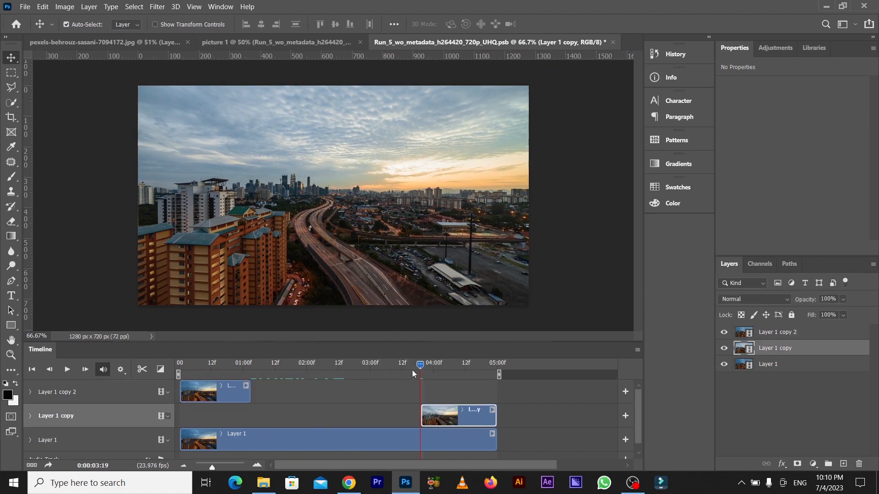
Apply a 1 s Fade transition to the end of Layer 1 copy 2 and to the start of Layer 1 copy.
drag(416, 369, 216, 390)
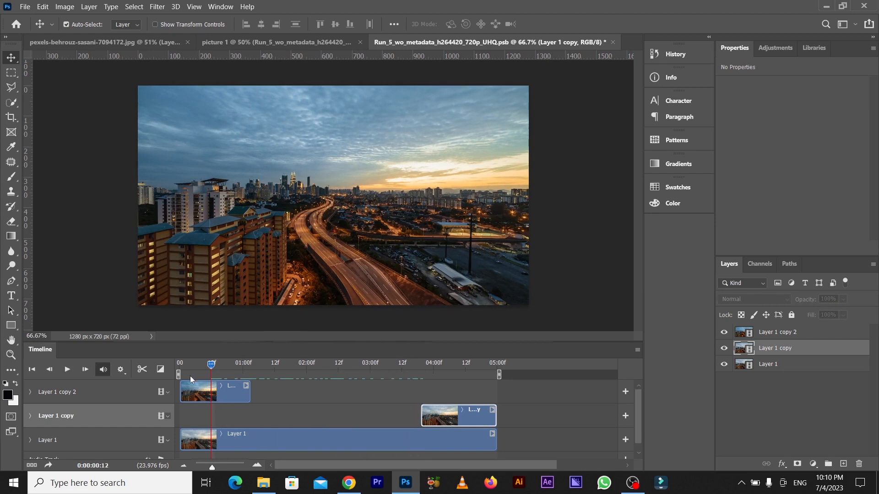
click(166, 368)
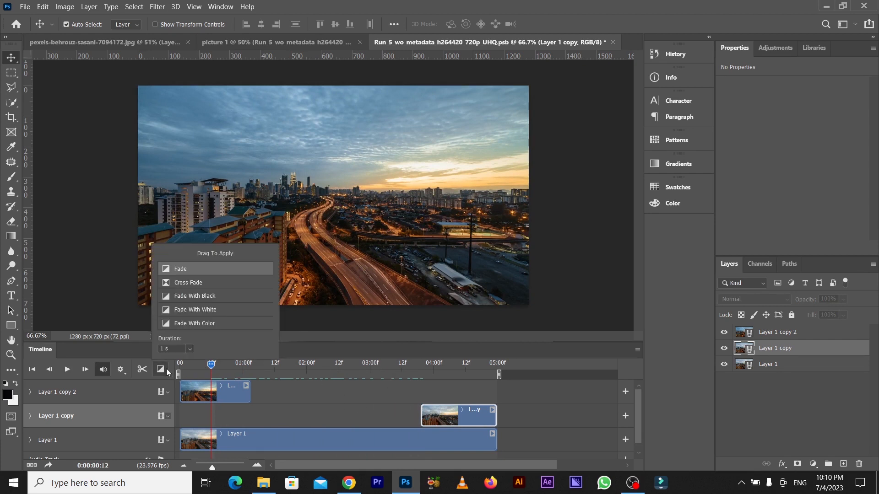
drag(196, 270, 241, 385)
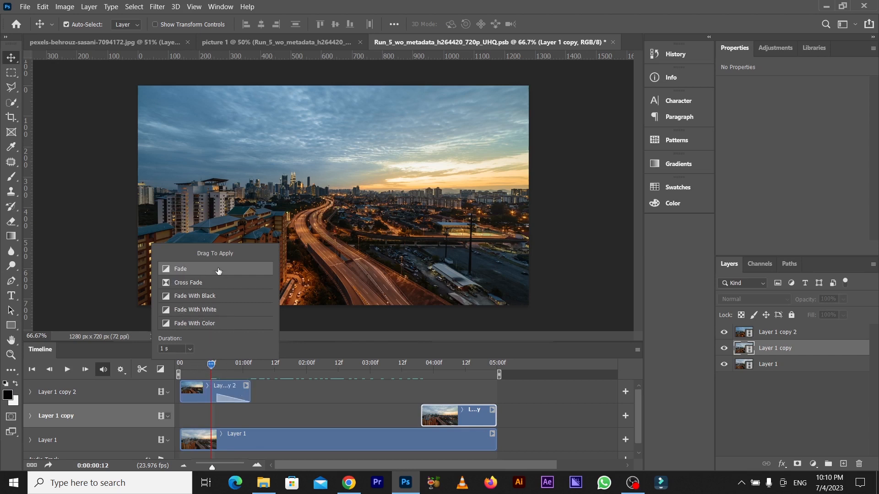
drag(218, 271, 432, 417)
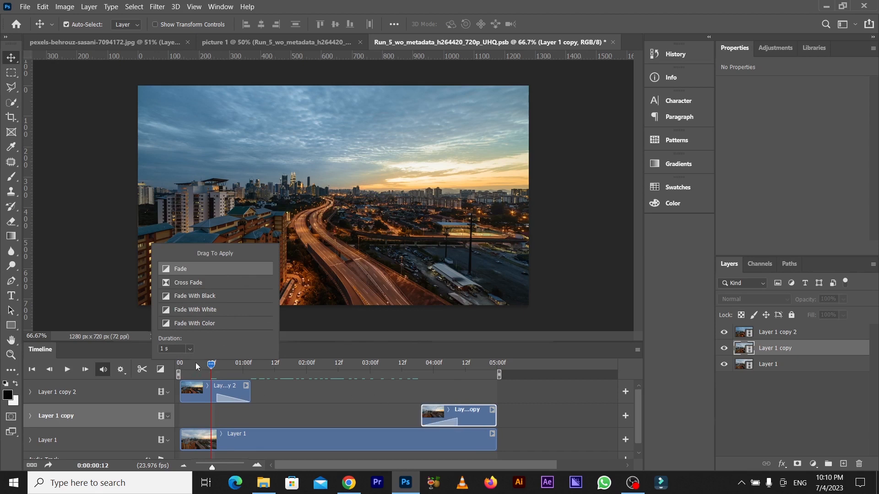
Play the edited city video from the beginning, and close its smart object document with the changes saved.
drag(209, 365, 172, 370)
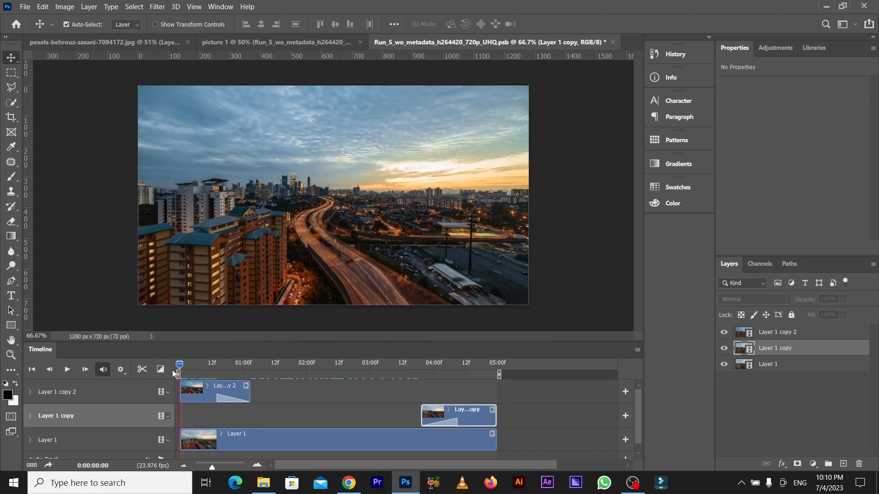
key(space)
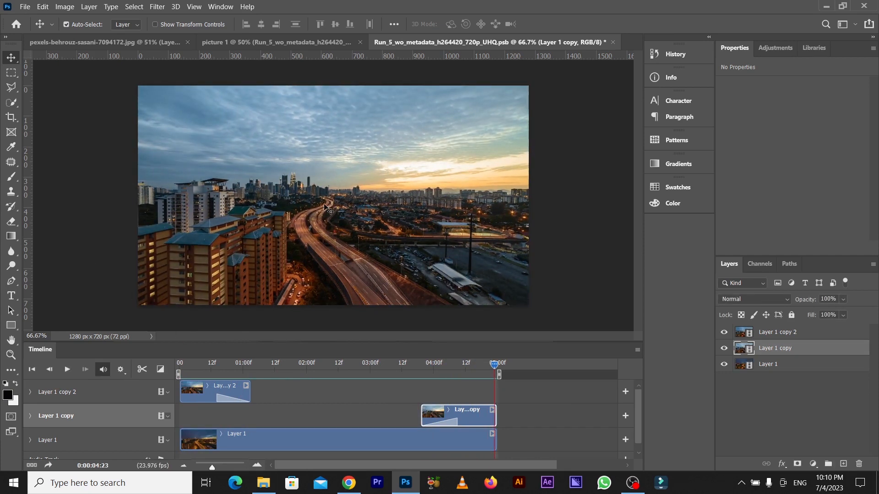
click(613, 42)
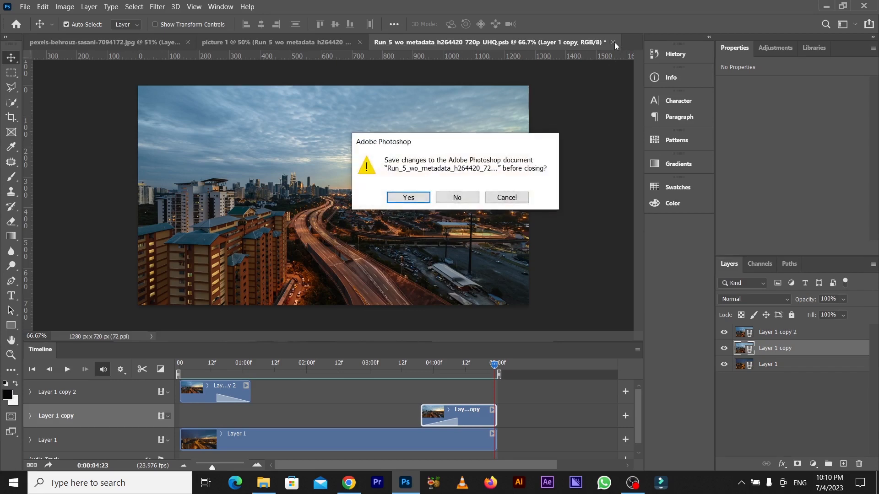
click(408, 198)
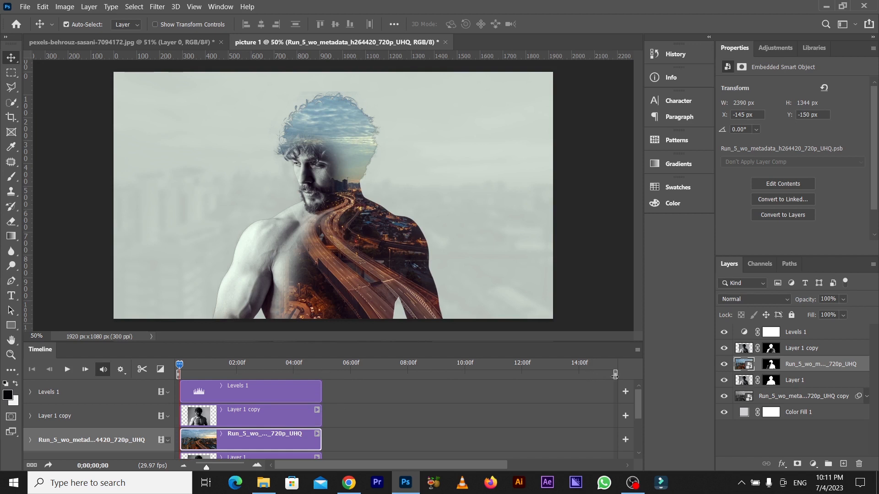
Shorten the portrait timeline's work area to end with the clips at 05:00f and play the animation.
drag(615, 375, 324, 377)
click(256, 464)
click(255, 465)
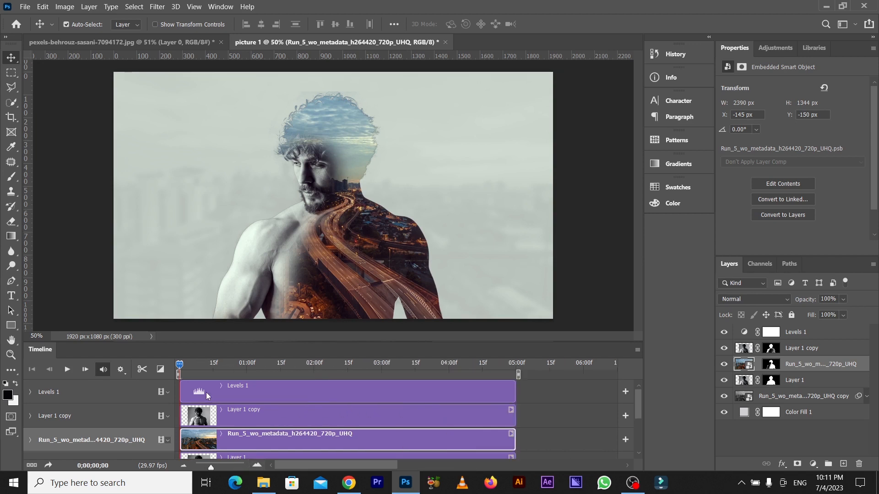
key(space)
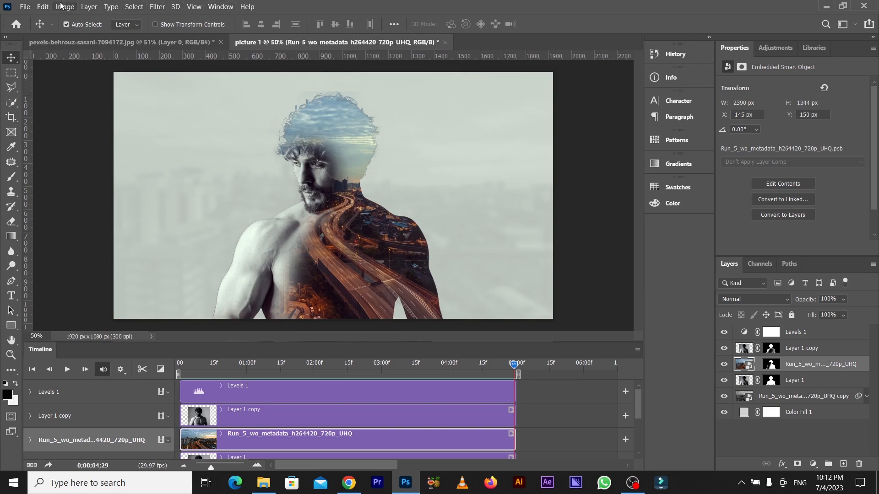
Open Save for Web for the portrait animation, view the original image and set the file format to GIF.
click(25, 7)
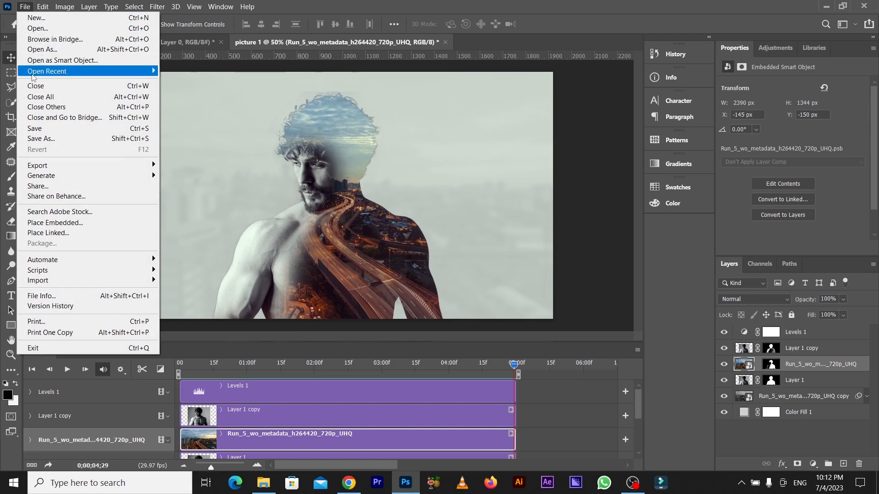
mouse_move(45, 177)
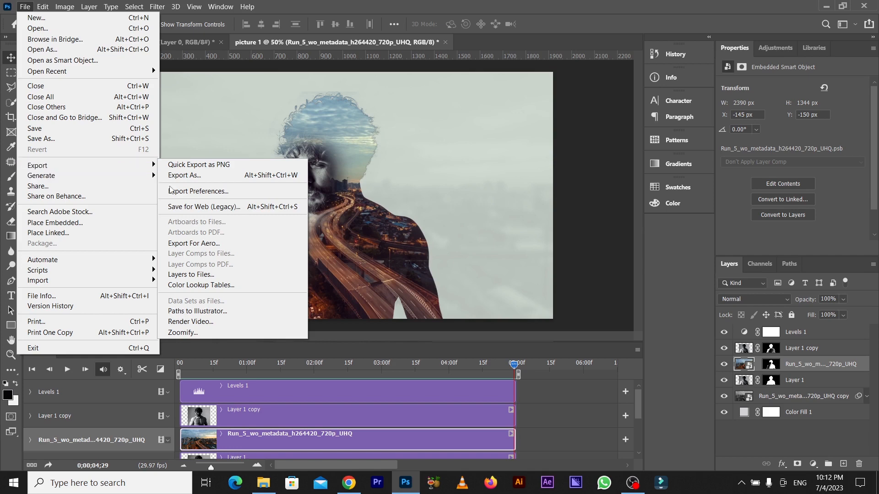
click(226, 207)
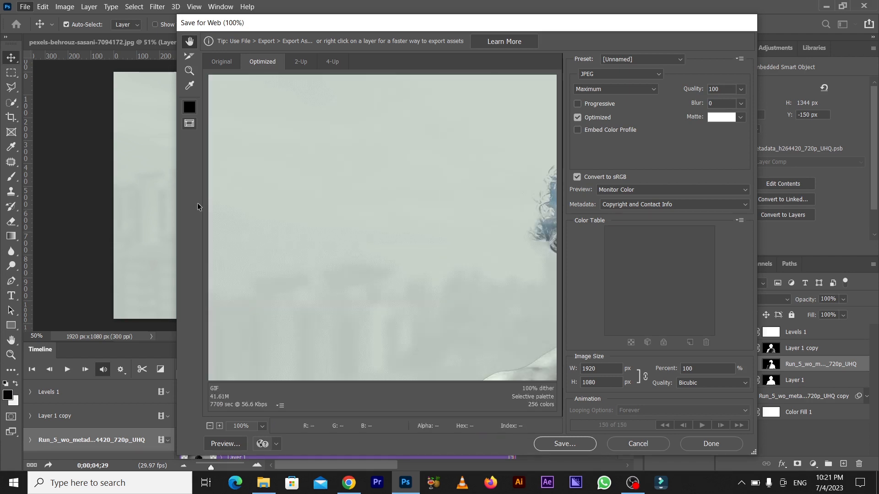
click(220, 63)
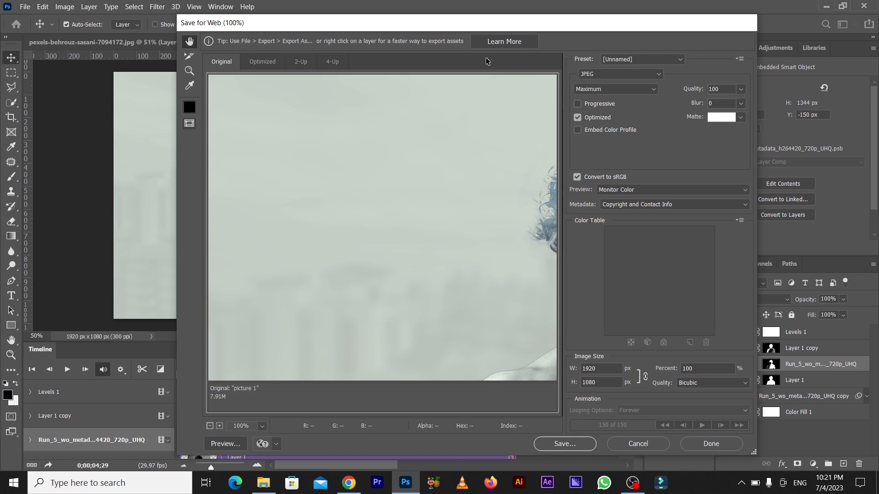
click(601, 75)
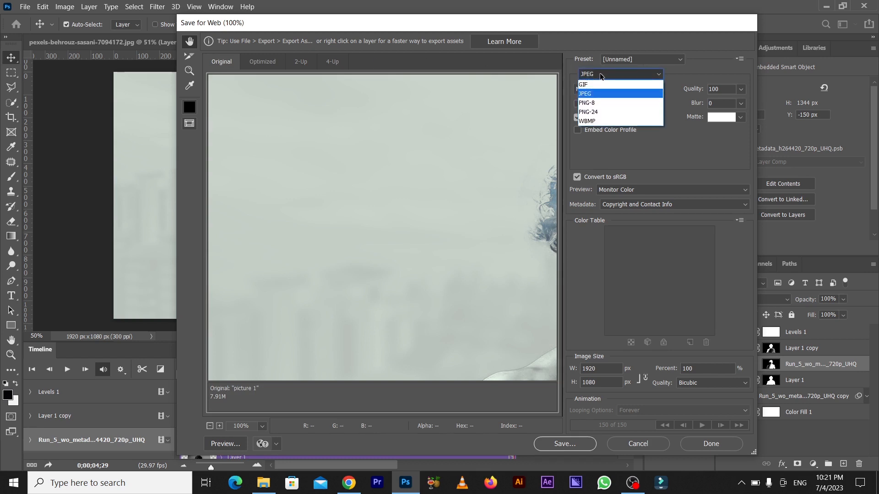
click(599, 85)
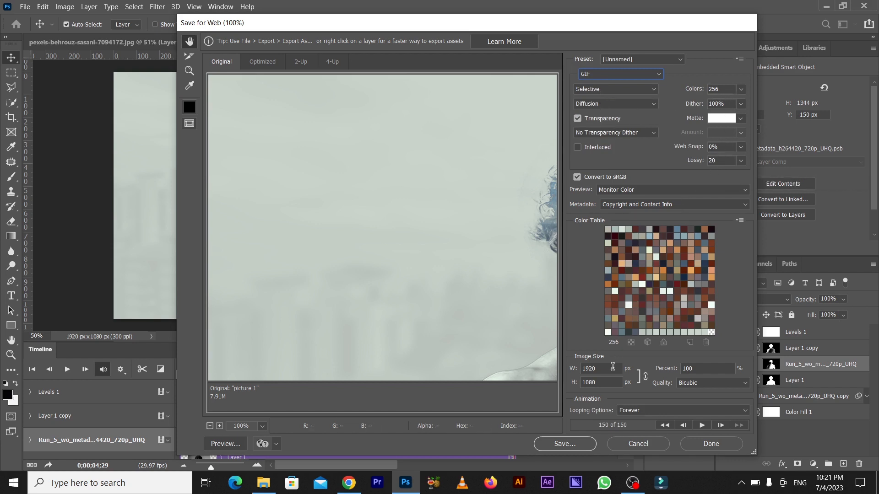
Reduce the GIF's image width and save it as picture-1 in the tutorial folder.
click(604, 382)
click(604, 371)
text(600)
click(575, 449)
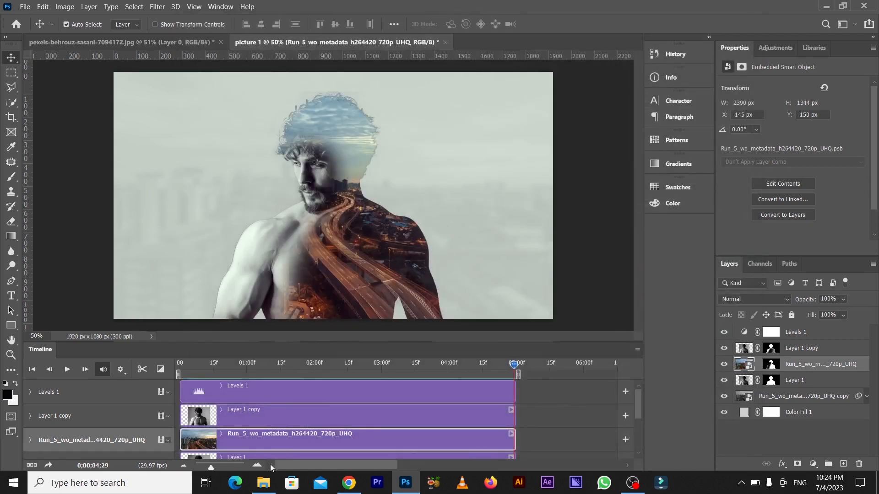
View the exported picture-1 GIF from the tutorial folder, and return to the Photoshop document.
click(263, 482)
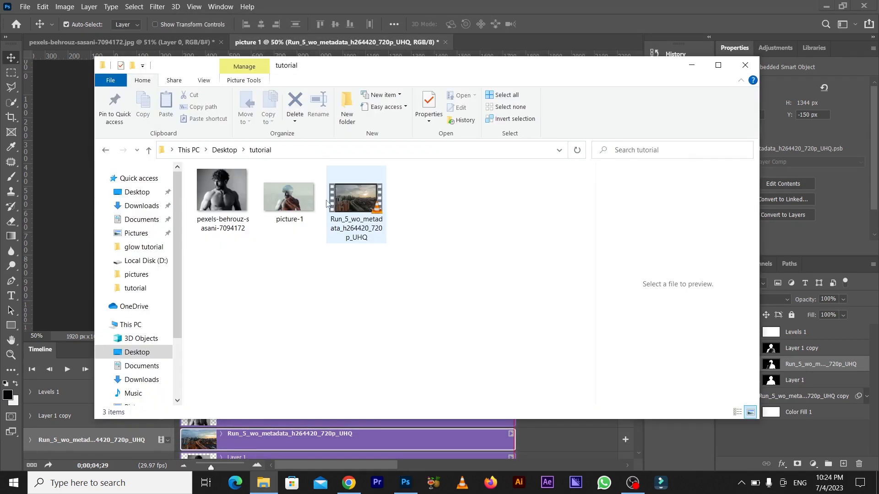
click(284, 205)
double_click(284, 205)
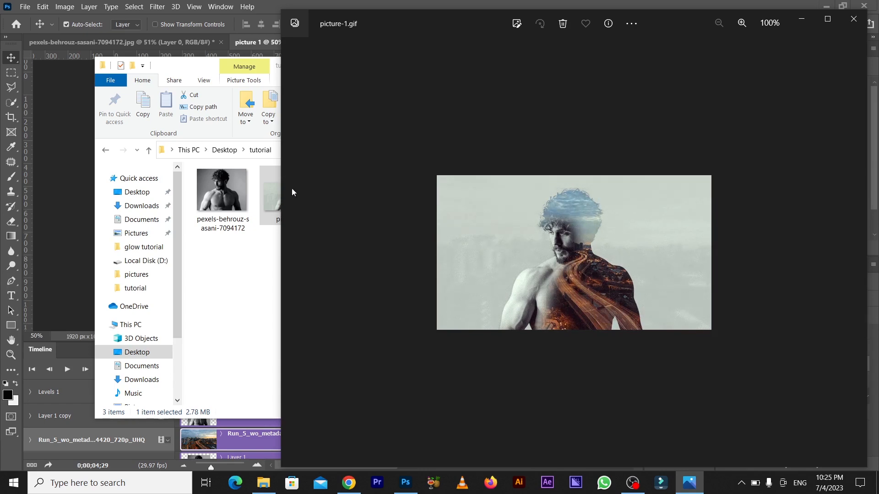
click(854, 19)
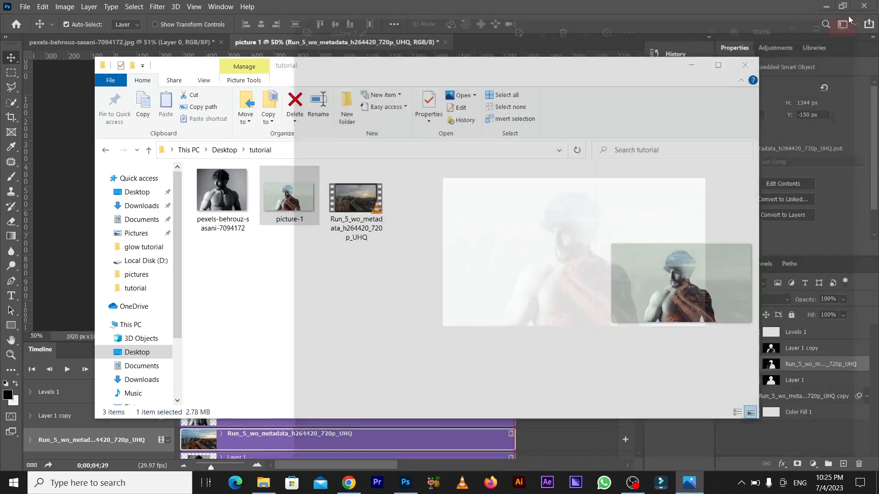
click(691, 64)
Open the Render Video settings for the portrait animation and choose the tutorial folder on the Desktop as the render location.
click(29, 6)
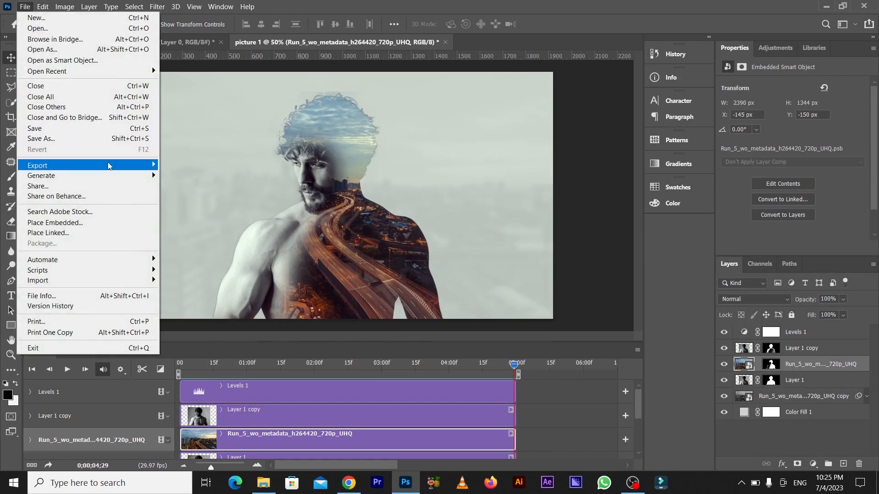
mouse_move(108, 162)
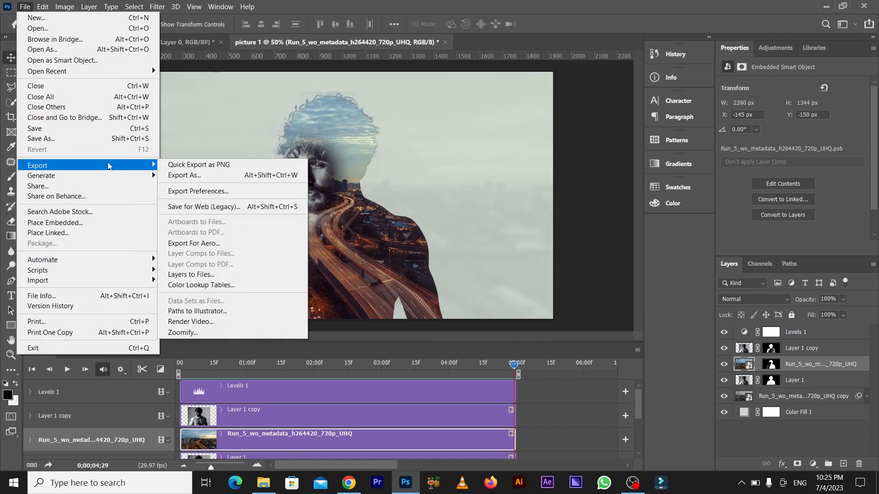
click(211, 322)
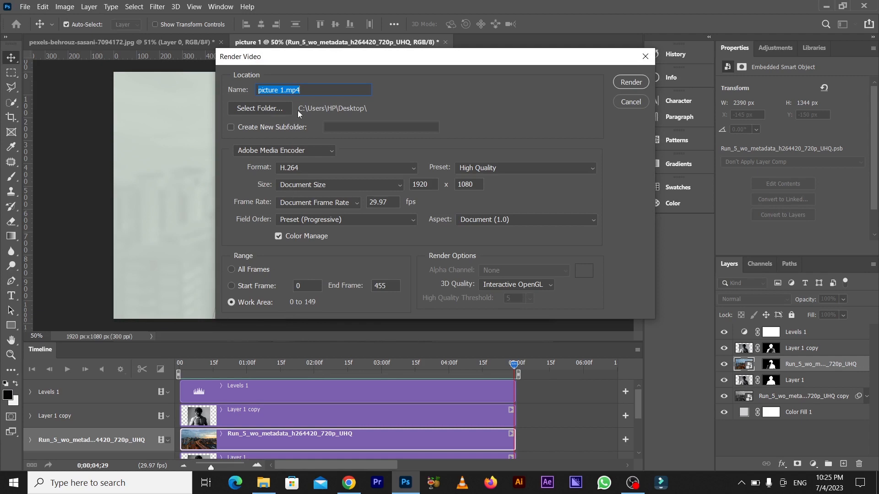
click(287, 112)
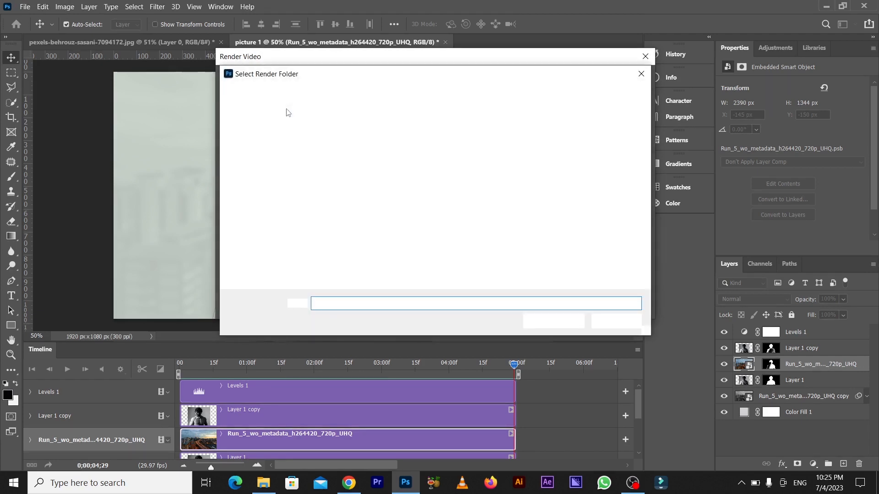
click(498, 155)
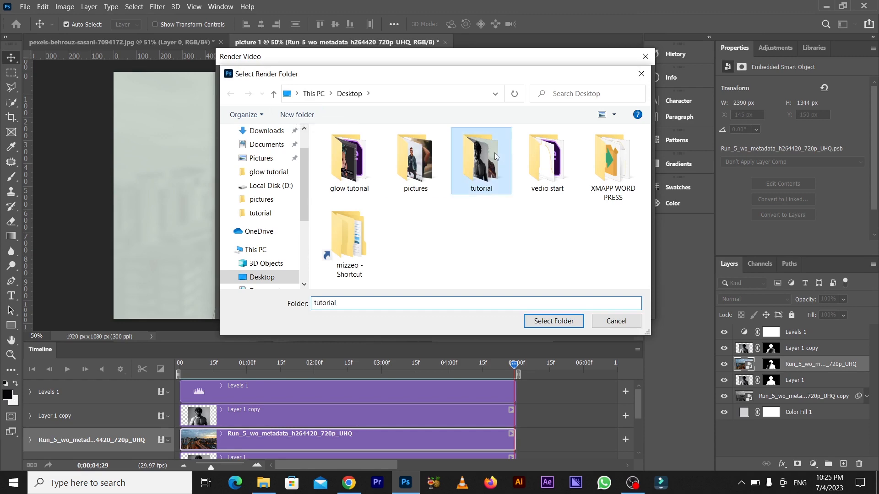
click(563, 323)
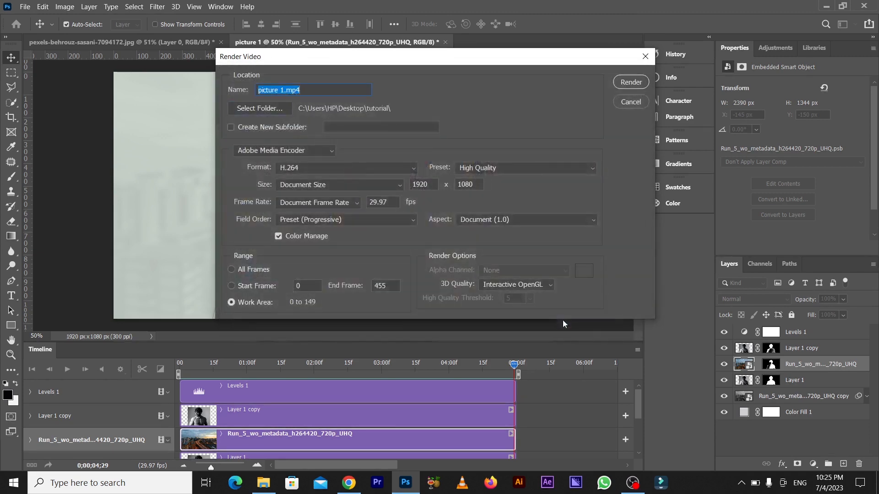
Render the work area as picture 1.mp4 with the High Quality preset and H.264 format.
click(551, 167)
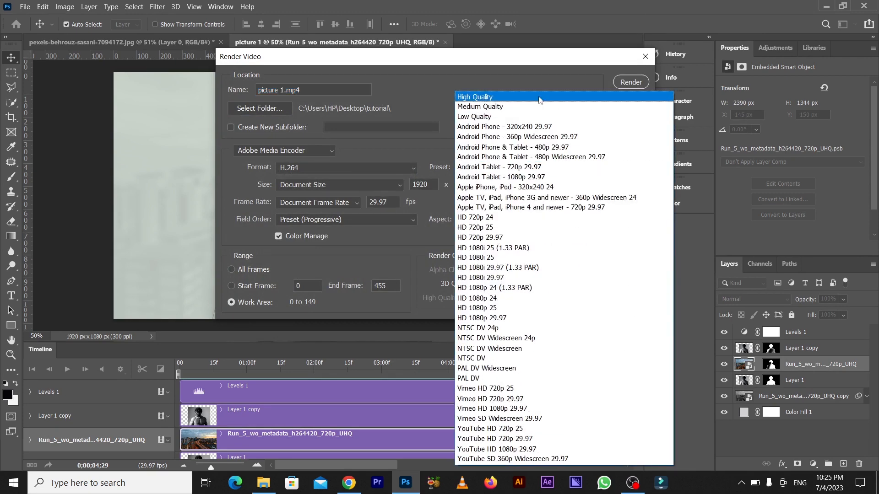
click(537, 98)
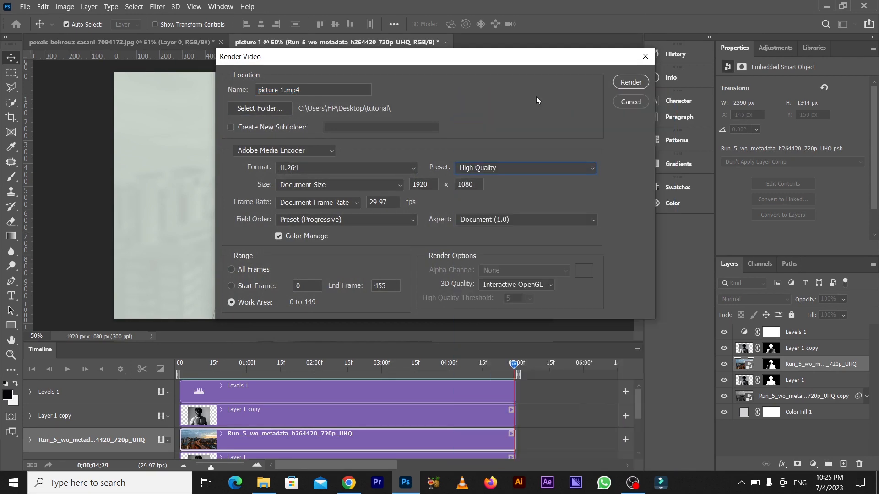
click(396, 168)
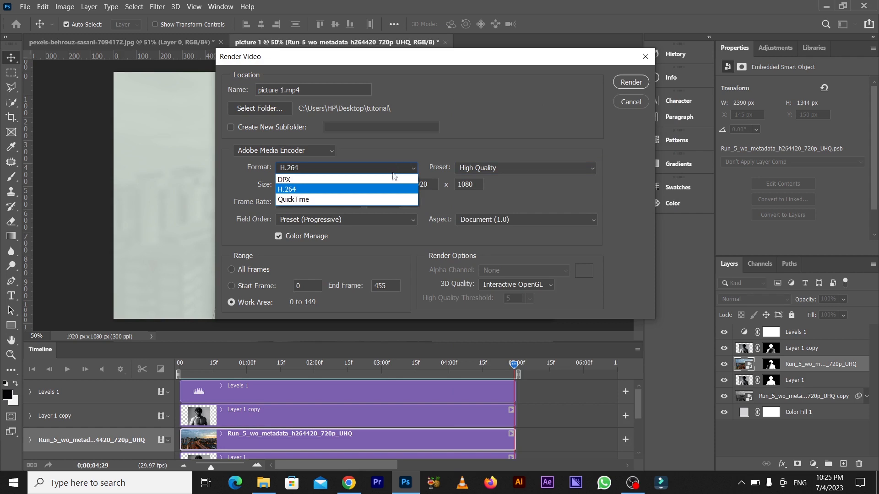
click(385, 189)
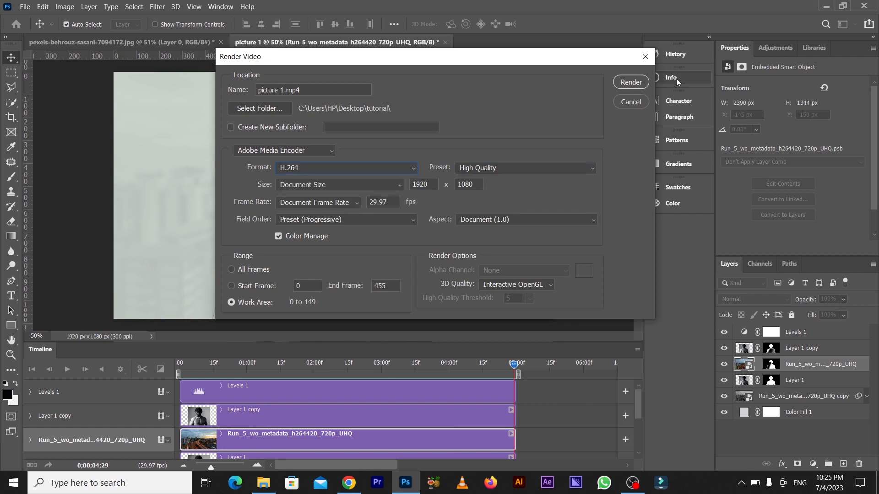
click(631, 82)
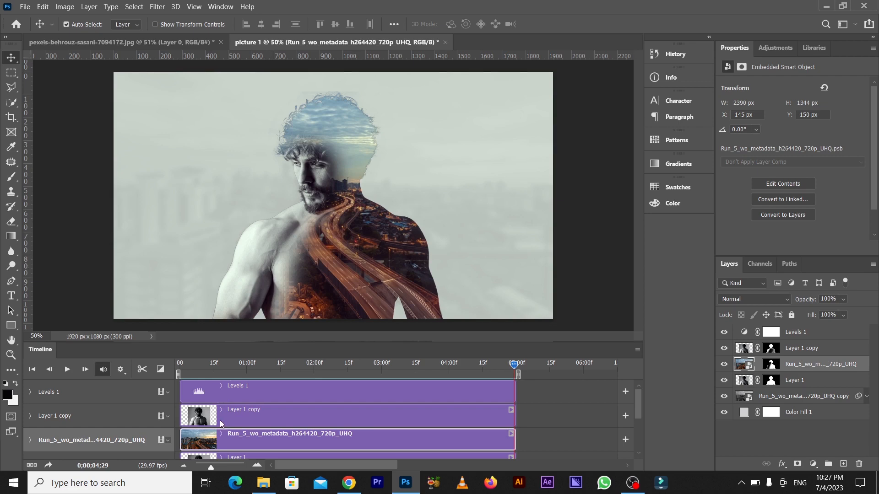
Switch to File Explorer and open the rendered picture 1 video from the tutorial folder.
click(263, 488)
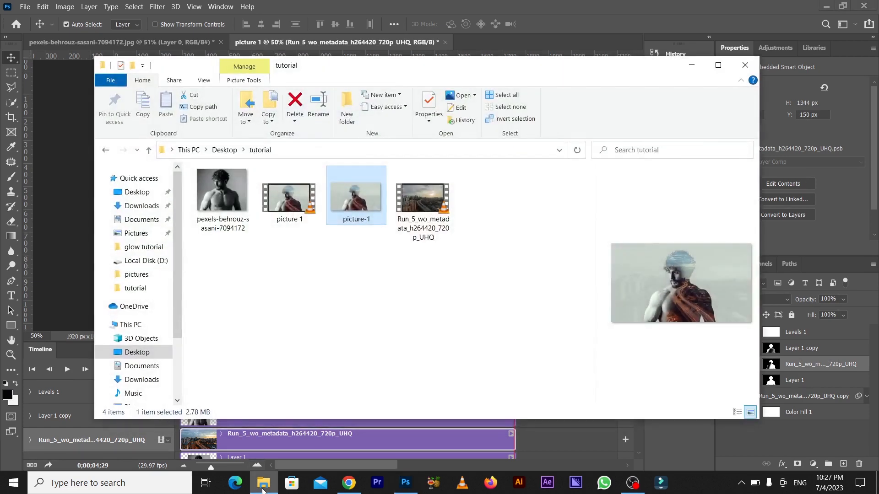
click(298, 206)
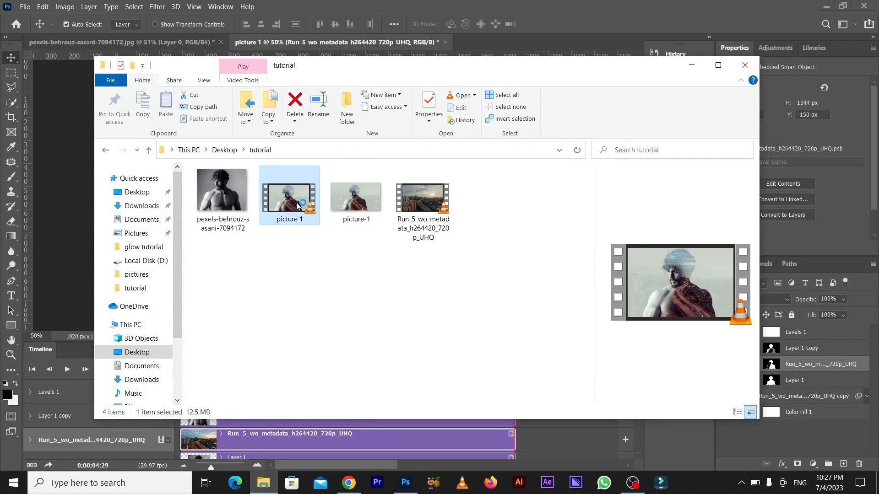